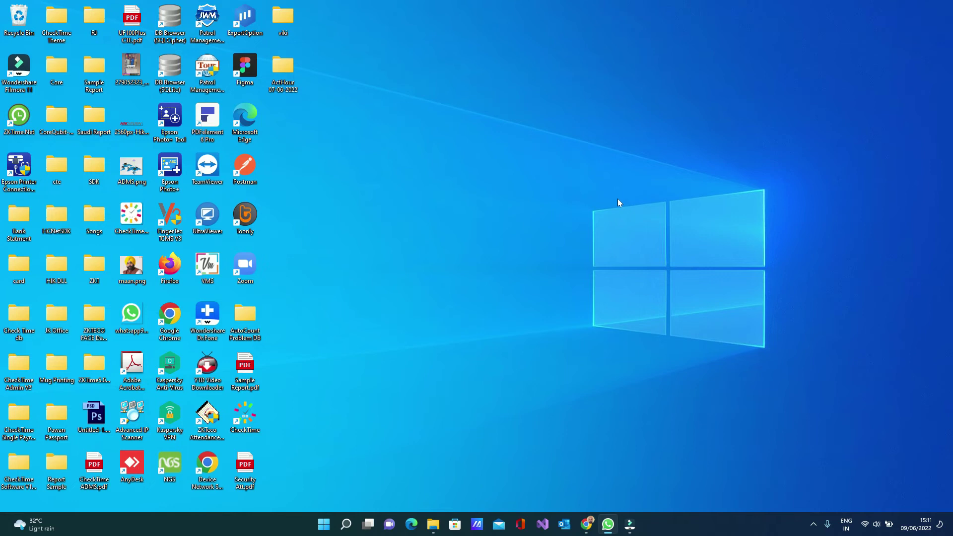
Step: Launch Google Chrome from the desktop shortcut to load the ActHour homepage
{"action": "double_click", "coordinate": [157, 327]}
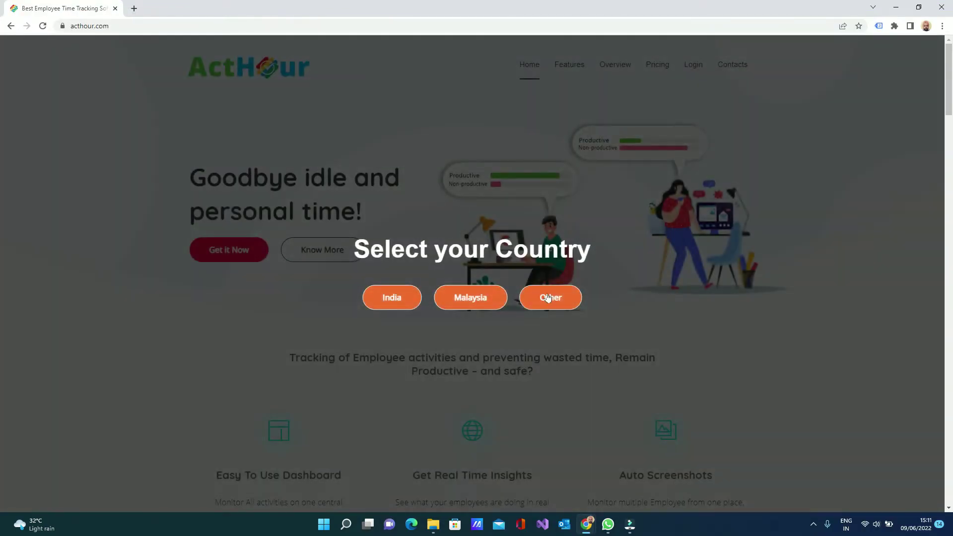
Step: Choose Other at the country prompt and sign in to the ActHour admin dashboard
{"action": "left_click", "coordinate": [548, 297]}
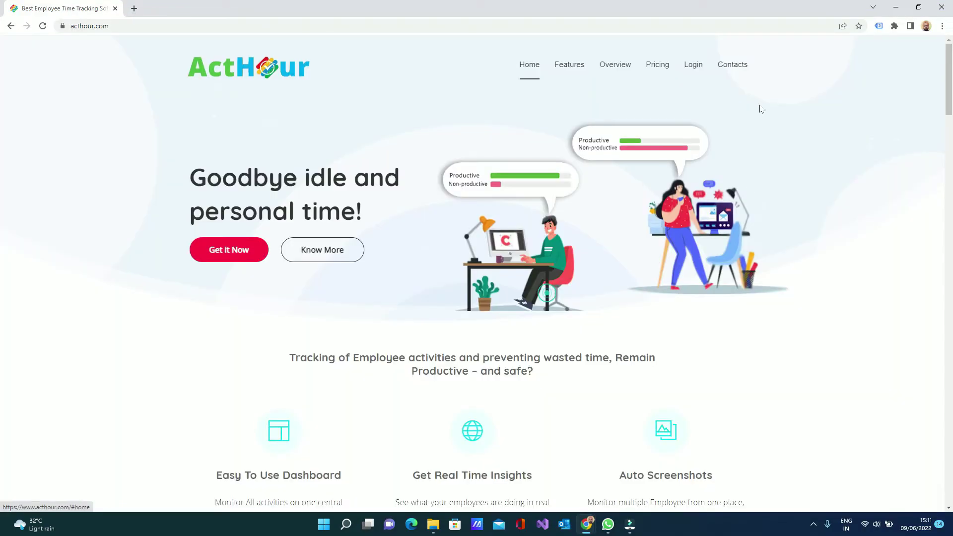
{"action": "left_click", "coordinate": [696, 68]}
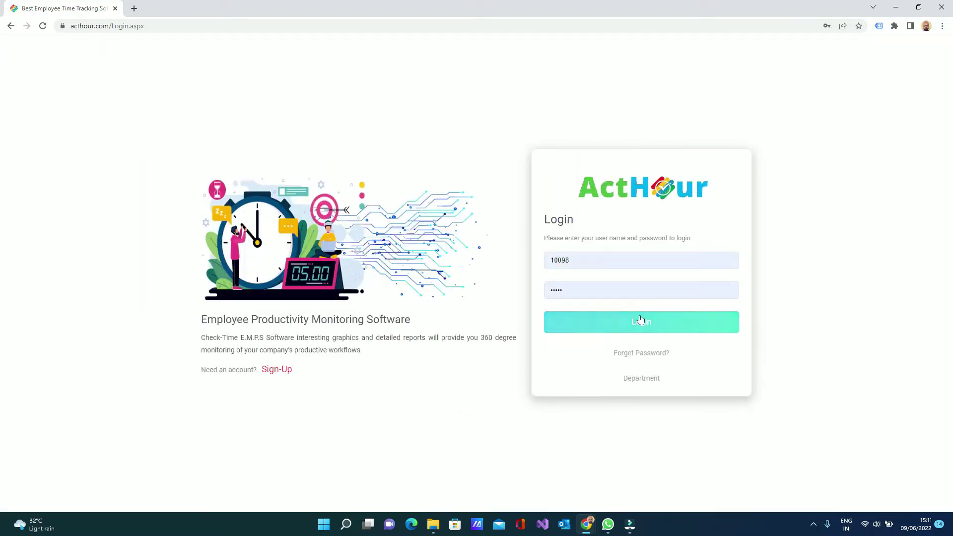
{"action": "left_click", "coordinate": [636, 324]}
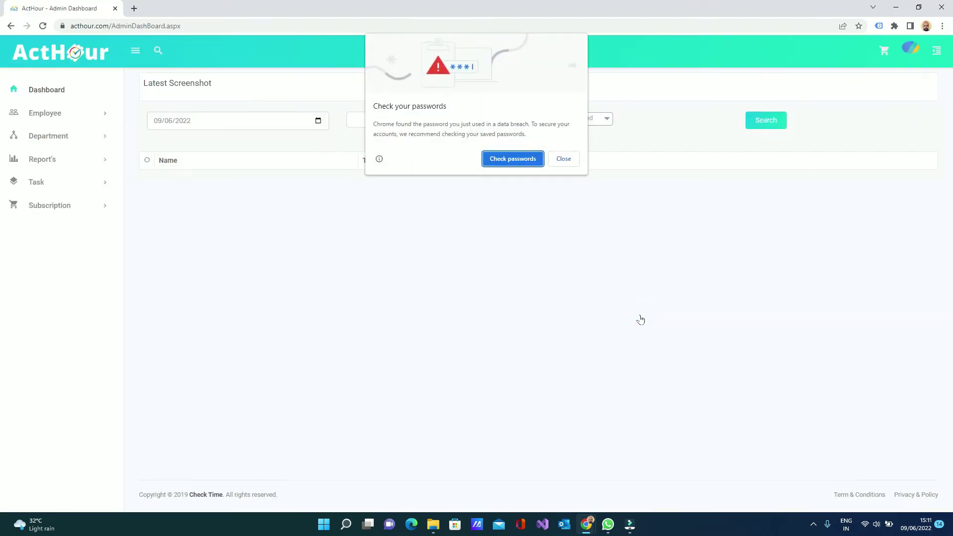
{"action": "left_click", "coordinate": [563, 157]}
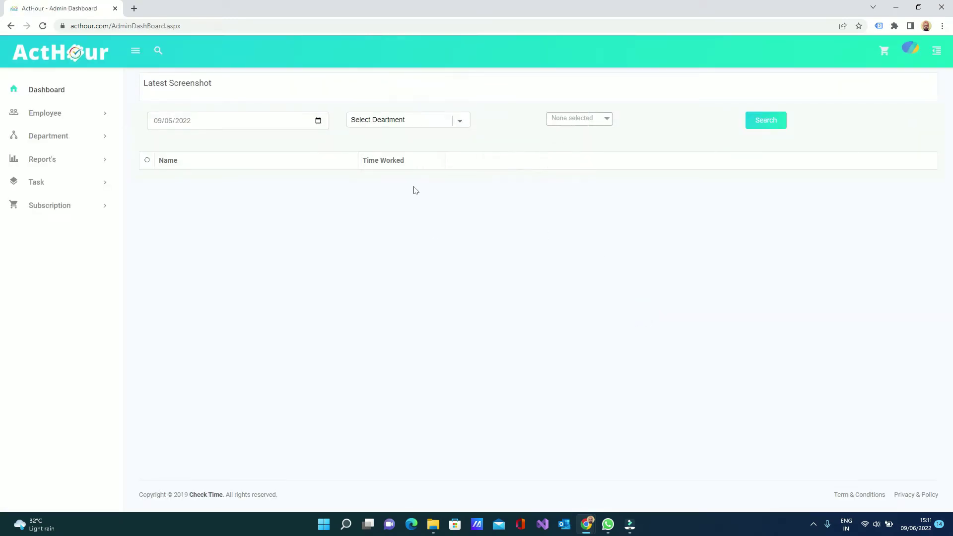
Step: Search Latest Screenshot for SOHI TECHNOLOGY PRIVATE LIMITED's only employee
{"action": "left_click", "coordinate": [431, 123]}
{"action": "left_click", "coordinate": [406, 158]}
{"action": "left_click", "coordinate": [447, 125]}
{"action": "left_click", "coordinate": [419, 141]}
{"action": "left_click", "coordinate": [566, 124]}
{"action": "left_click", "coordinate": [598, 149]}
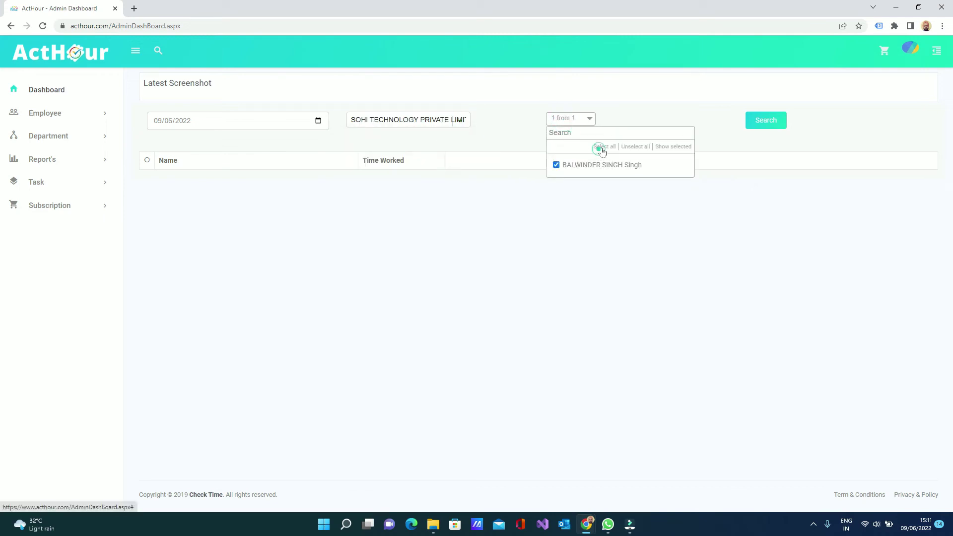
{"action": "left_click", "coordinate": [751, 121]}
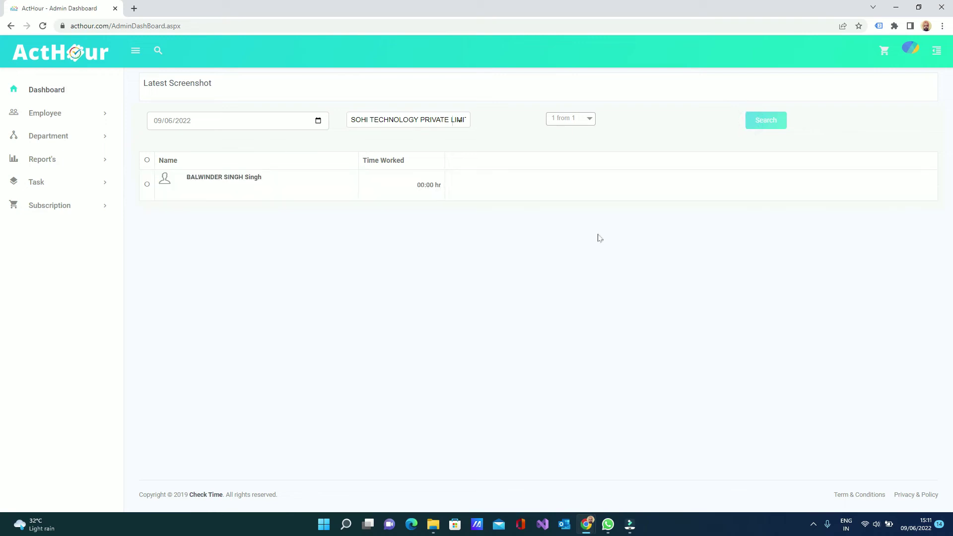
Step: Start a new employee in Add Employee, entering the EMP ID and the employee's name
{"action": "left_click", "coordinate": [52, 114]}
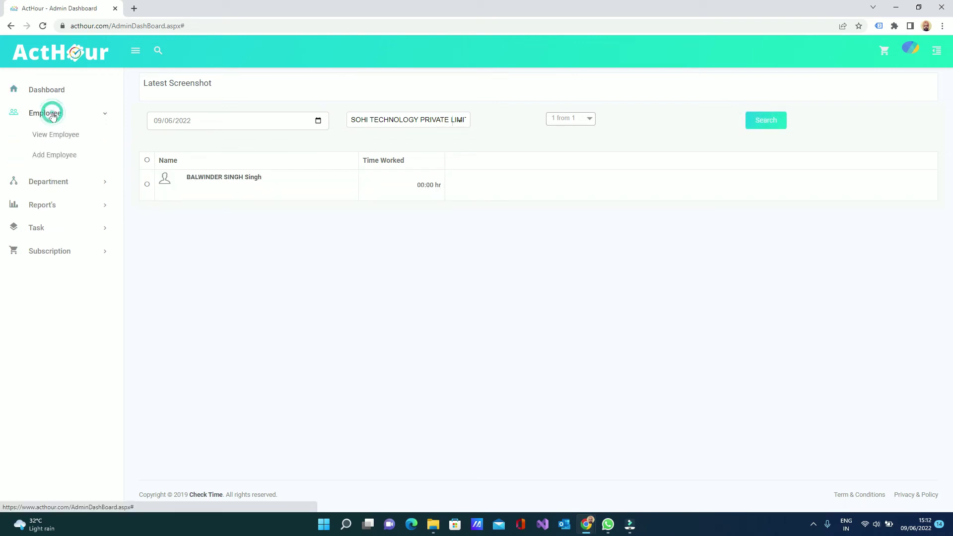
{"action": "left_click", "coordinate": [58, 155]}
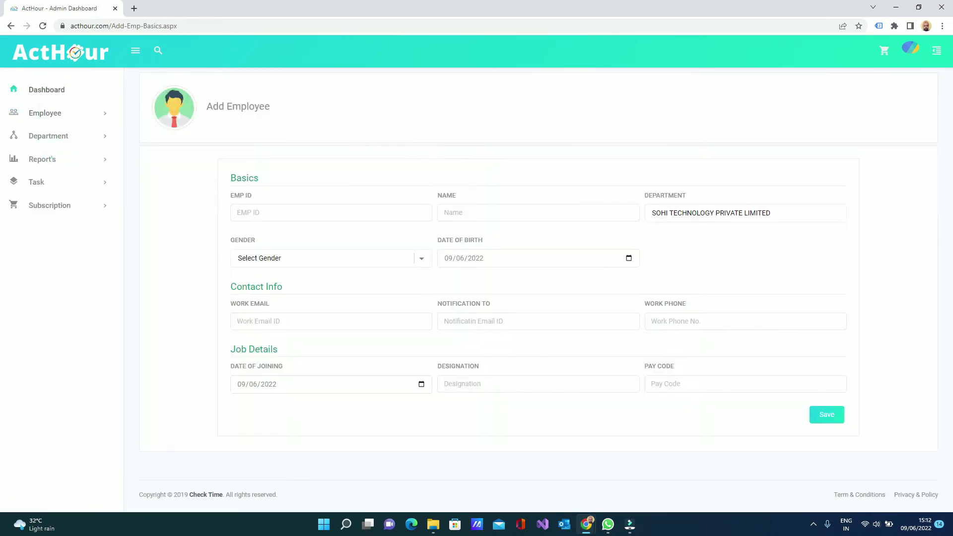
{"action": "left_click", "coordinate": [312, 205]}
{"action": "type", "text": "1003"}
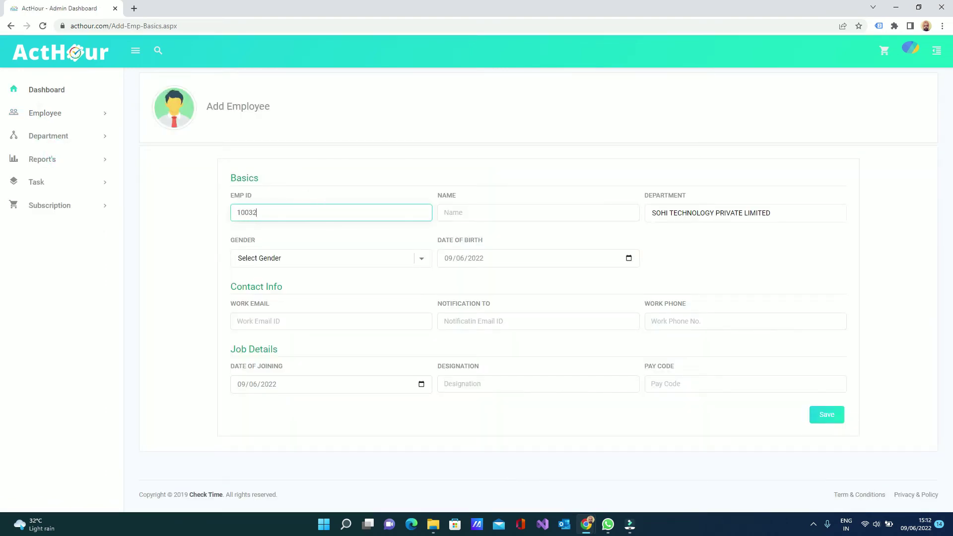
{"action": "left_click", "coordinate": [440, 212]}
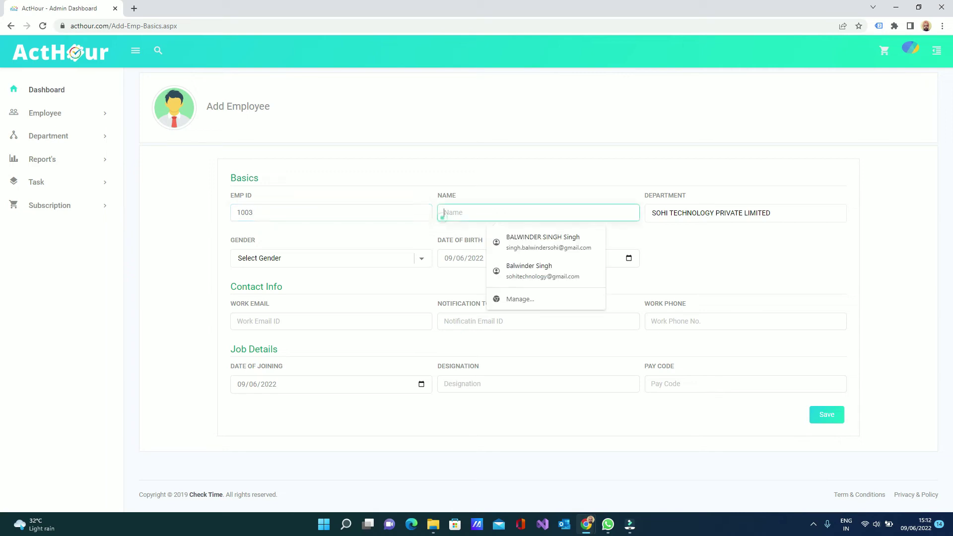
{"action": "type", "text": "So"}
{"action": "key", "text": "Down"}
{"action": "key", "text": "Return"}
Step: Set gender Male and birth year 1985, and reuse the work email as Notification To
{"action": "left_click", "coordinate": [307, 260]}
{"action": "left_click", "coordinate": [278, 280]}
{"action": "left_click", "coordinate": [477, 259]}
{"action": "type", "text": "1985"}
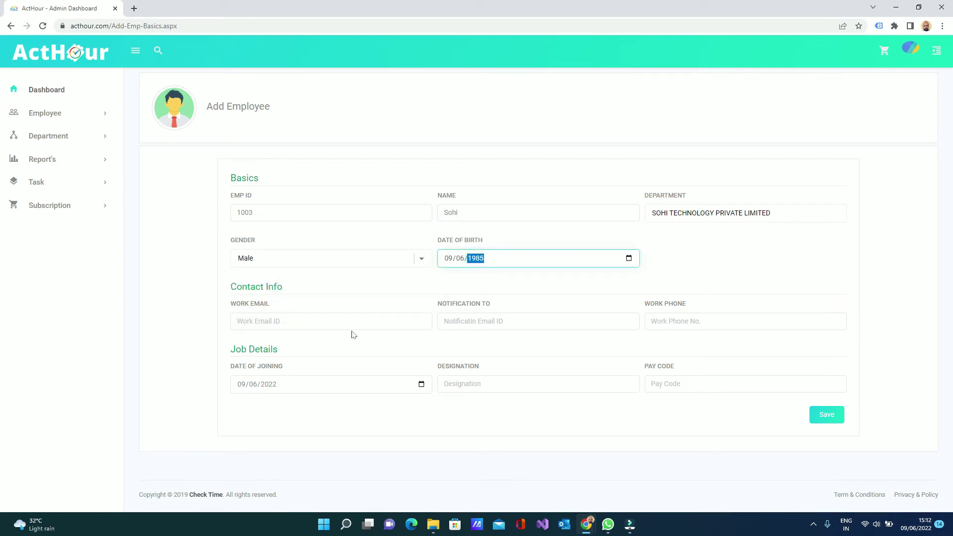
{"action": "left_click", "coordinate": [342, 318]}
{"action": "left_click", "coordinate": [355, 381]}
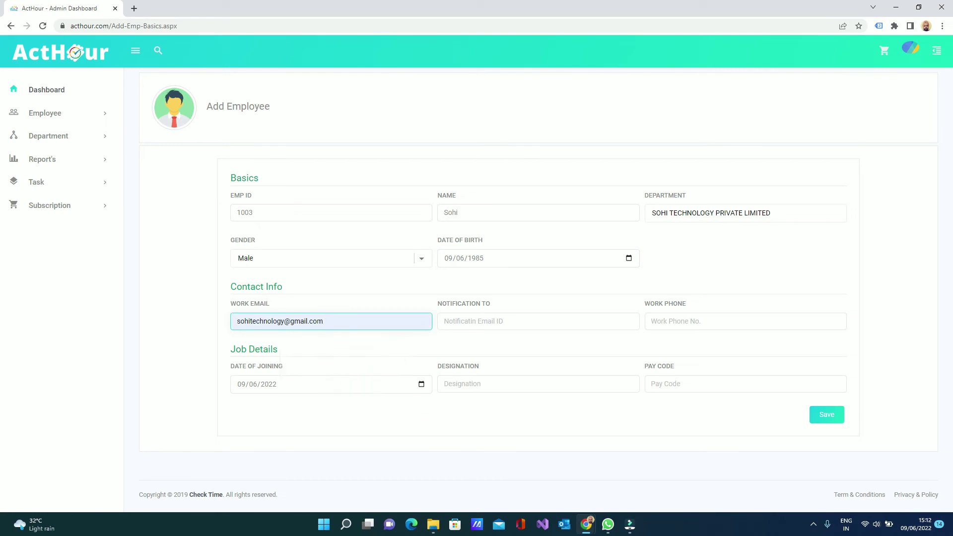
{"action": "triple_click", "coordinate": [397, 322]}
{"action": "key", "text": "ctrl+c"}
{"action": "left_click", "coordinate": [511, 321]}
{"action": "key", "text": "ctrl+v"}
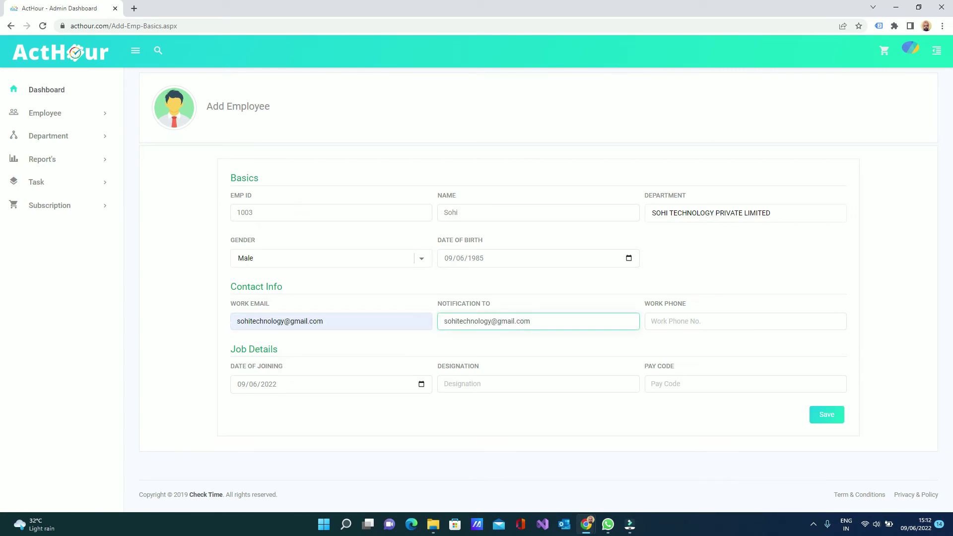
Step: Enter pay code 1003 and designation IT, then save the new employee
{"action": "left_click", "coordinate": [660, 384]}
{"action": "type", "text": "100"}
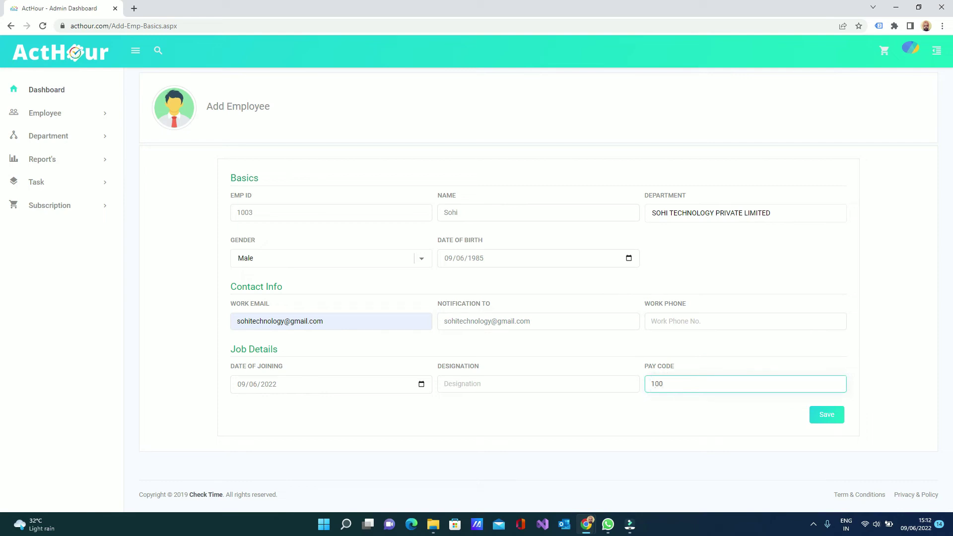
{"action": "type", "text": "3"}
{"action": "left_click", "coordinate": [555, 388]}
{"action": "type", "text": "IT"}
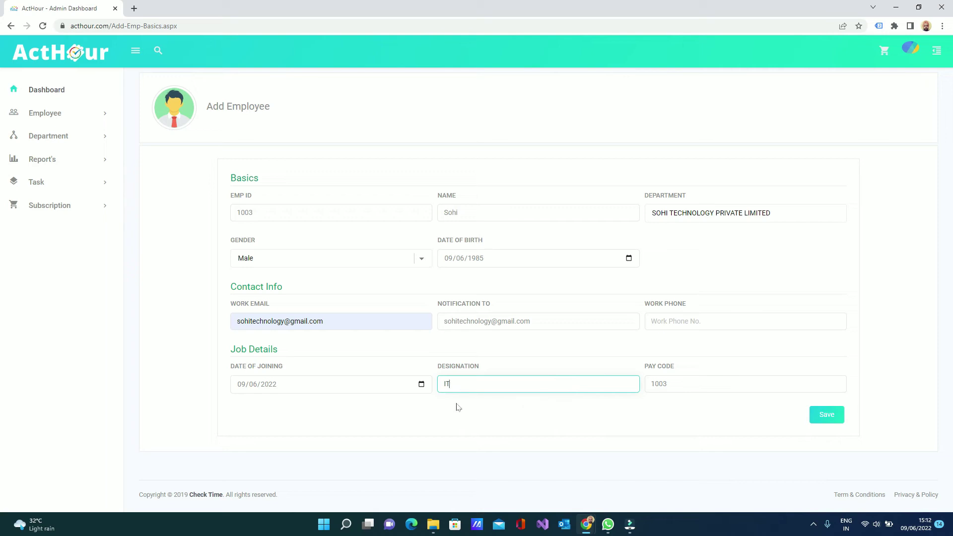
{"action": "left_click", "coordinate": [265, 389]}
{"action": "left_click", "coordinate": [827, 418]}
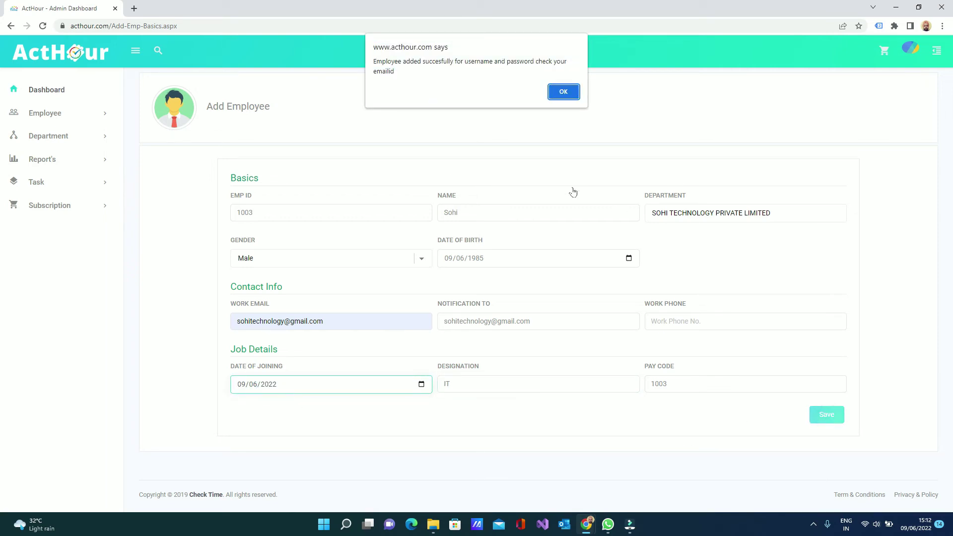
{"action": "left_click", "coordinate": [558, 99]}
Step: Open View Employee and review new employee 1003 listed beside employee 1001
{"action": "left_click", "coordinate": [49, 118]}
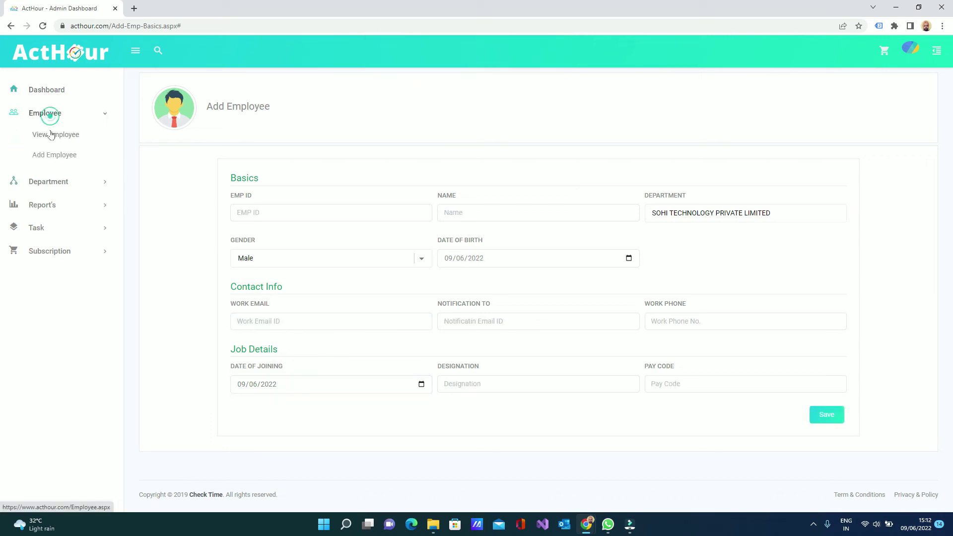
{"action": "left_click", "coordinate": [50, 133]}
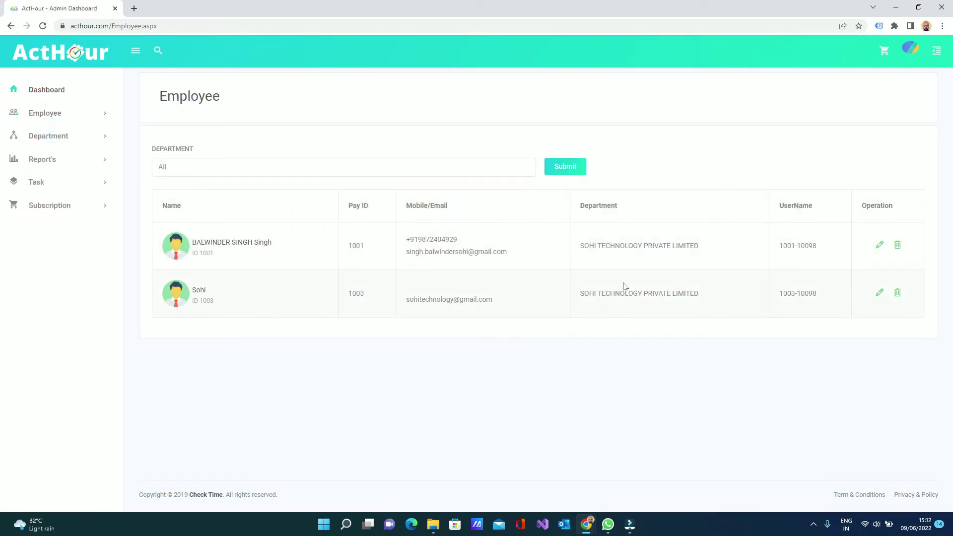
{"action": "left_click_drag", "start_coordinate": [191, 285], "coordinate": [817, 307]}
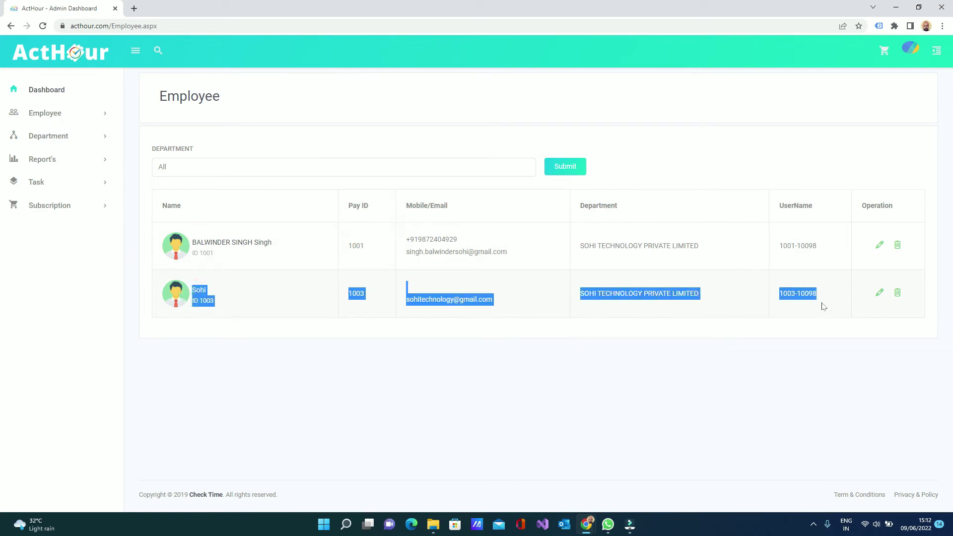
{"action": "left_click", "coordinate": [565, 379]}
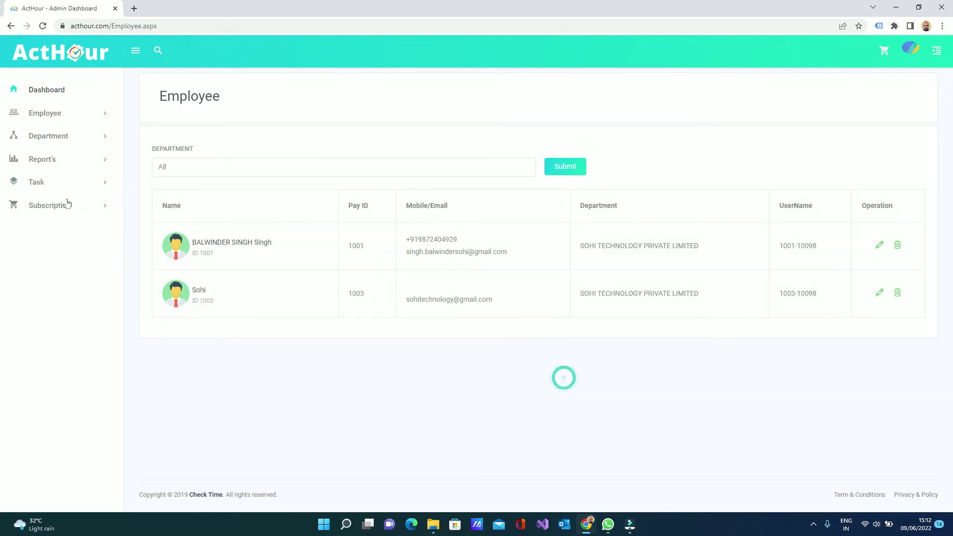
{"action": "left_click", "coordinate": [37, 208]}
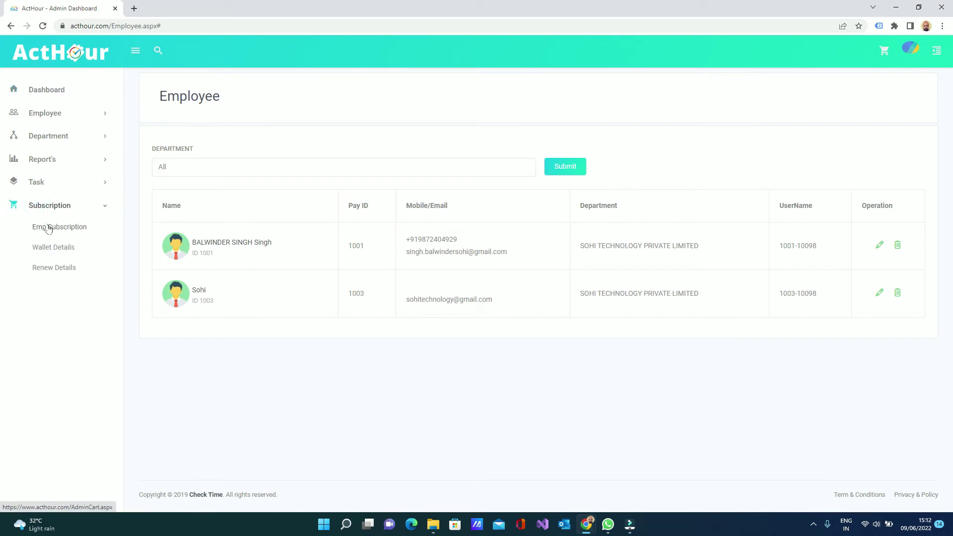
Step: Pay the deactivated employee's one-month 150 INR subscription by wallet, leaving 8950 INR
{"action": "left_click", "coordinate": [48, 227]}
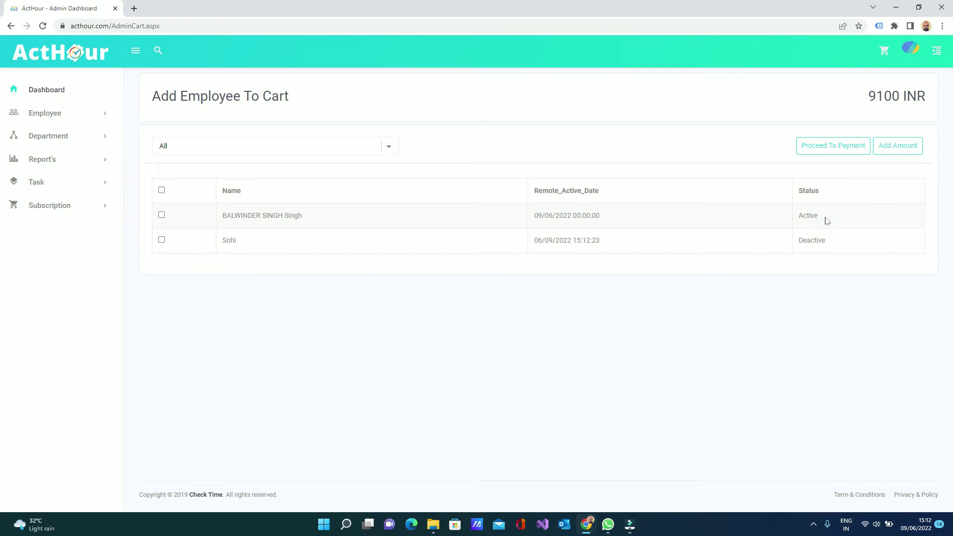
{"action": "double_click", "coordinate": [826, 220]}
{"action": "left_click_drag", "start_coordinate": [533, 223], "coordinate": [606, 219]}
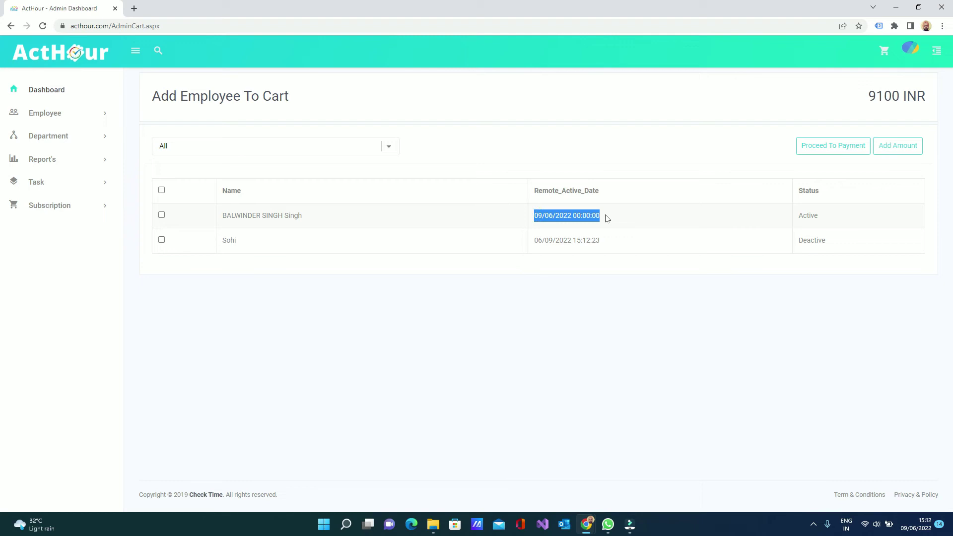
{"action": "left_click", "coordinate": [161, 240]}
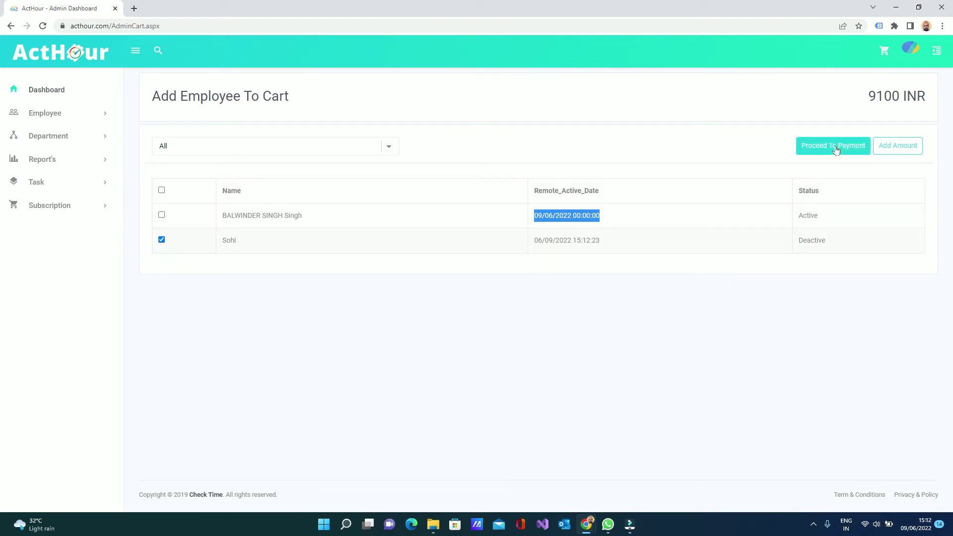
{"action": "left_click", "coordinate": [837, 149]}
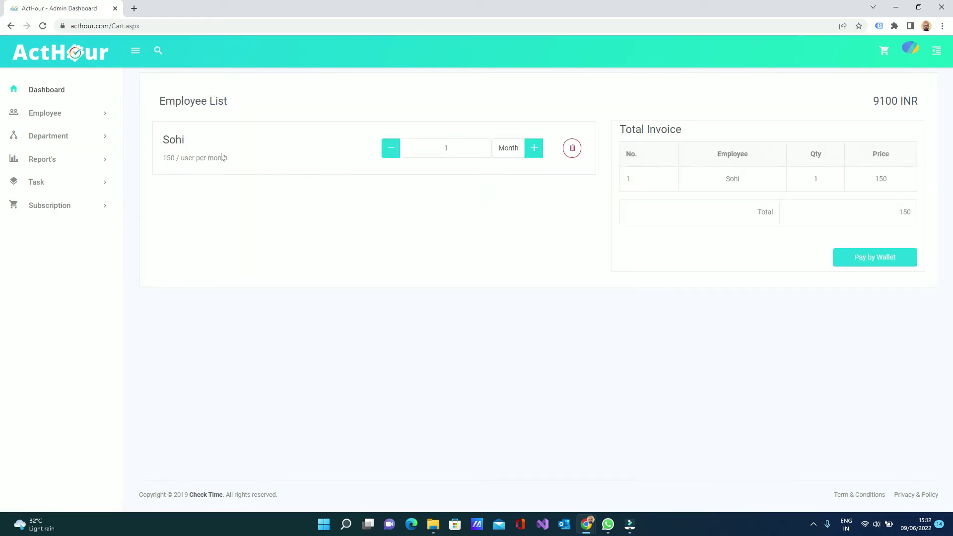
{"action": "double_click", "coordinate": [446, 148]}
{"action": "left_click", "coordinate": [858, 256]}
{"action": "double_click", "coordinate": [844, 237]}
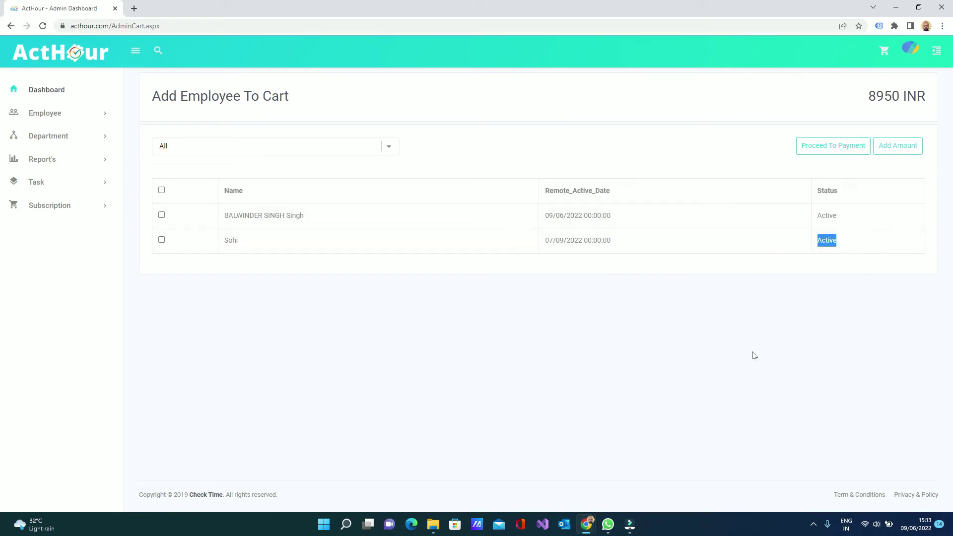
Step: Open the new employee's details on the PC Monitoring tab
{"action": "left_click", "coordinate": [60, 114]}
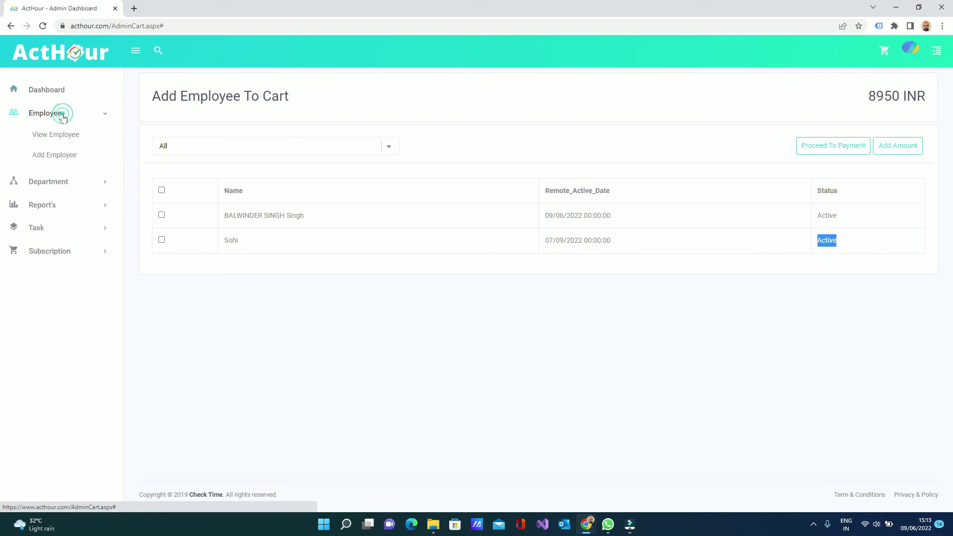
{"action": "left_click", "coordinate": [56, 136]}
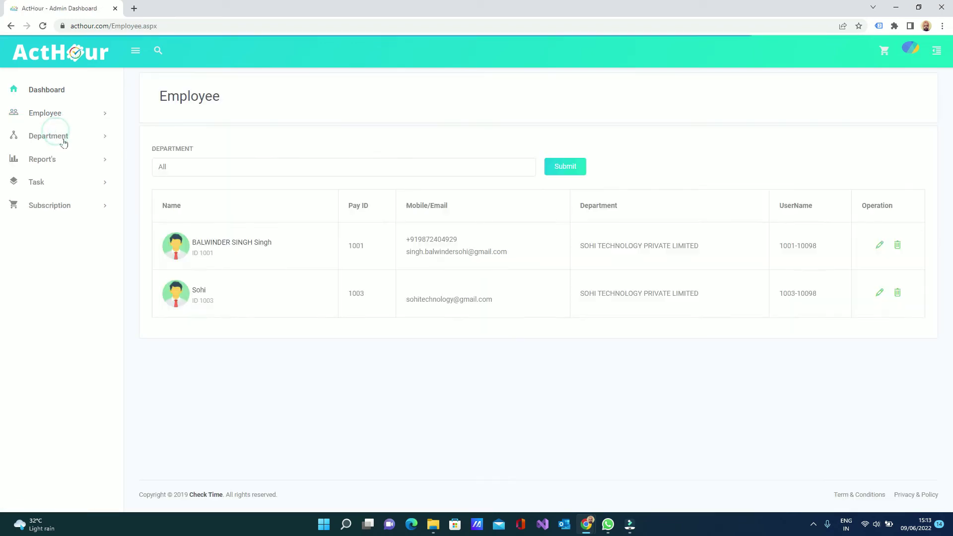
{"action": "left_click", "coordinate": [879, 293]}
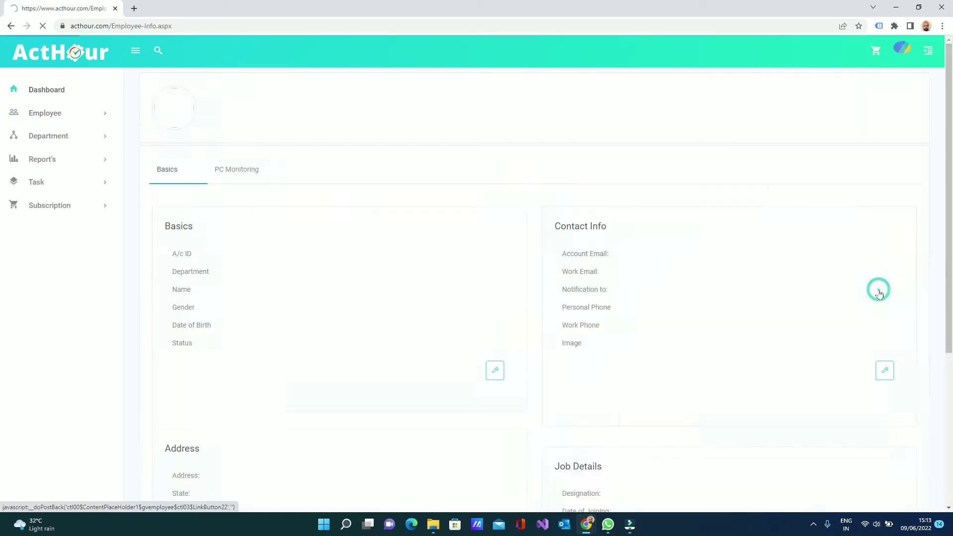
{"action": "left_click", "coordinate": [244, 173]}
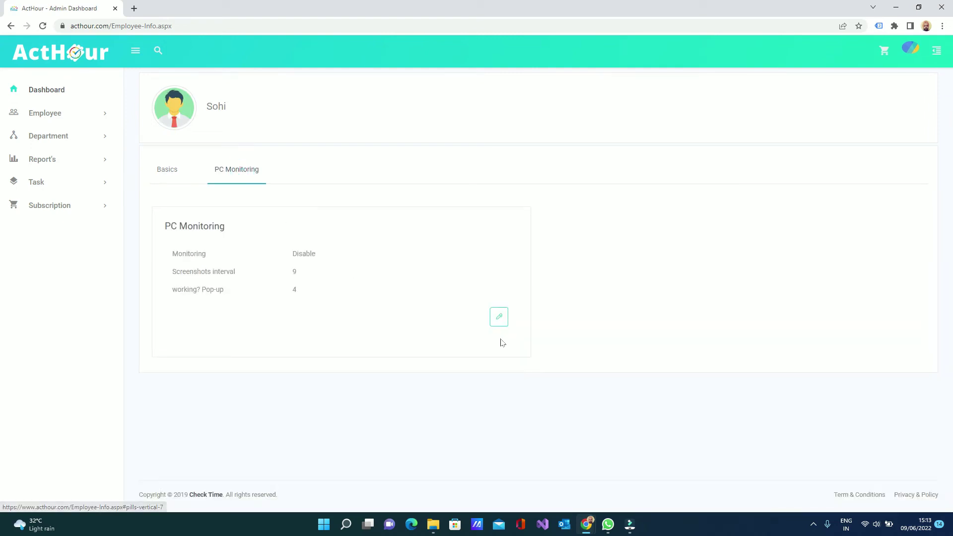
Step: Enable monitoring with screenshots interval 3 and working? pop-up 4, and save
{"action": "left_click", "coordinate": [501, 320]}
{"action": "left_click", "coordinate": [208, 275]}
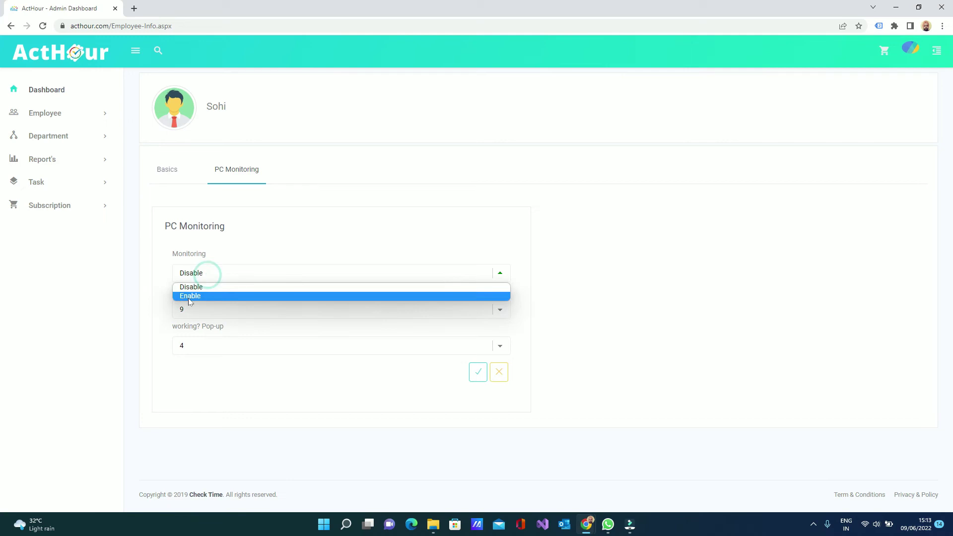
{"action": "left_click", "coordinate": [190, 295]}
{"action": "left_click", "coordinate": [195, 312]}
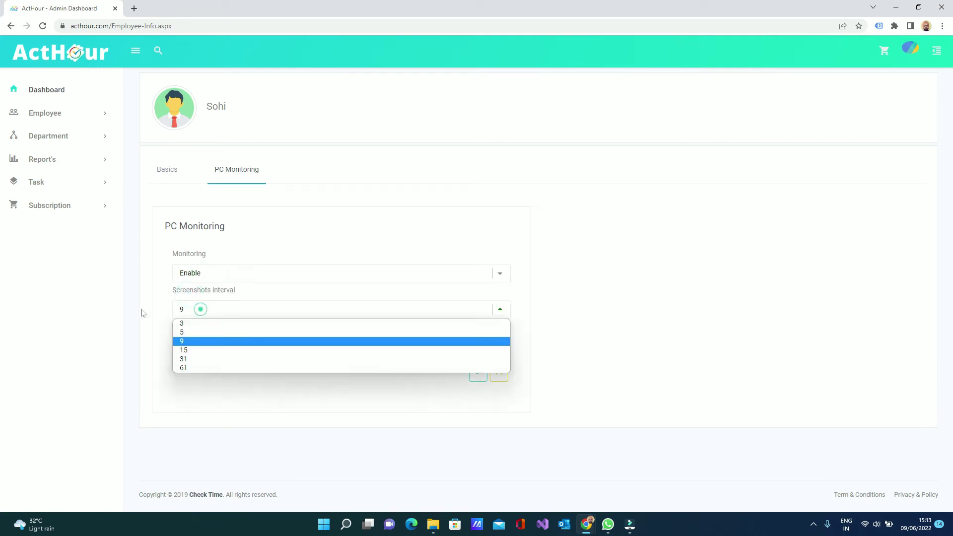
{"action": "left_click", "coordinate": [200, 324]}
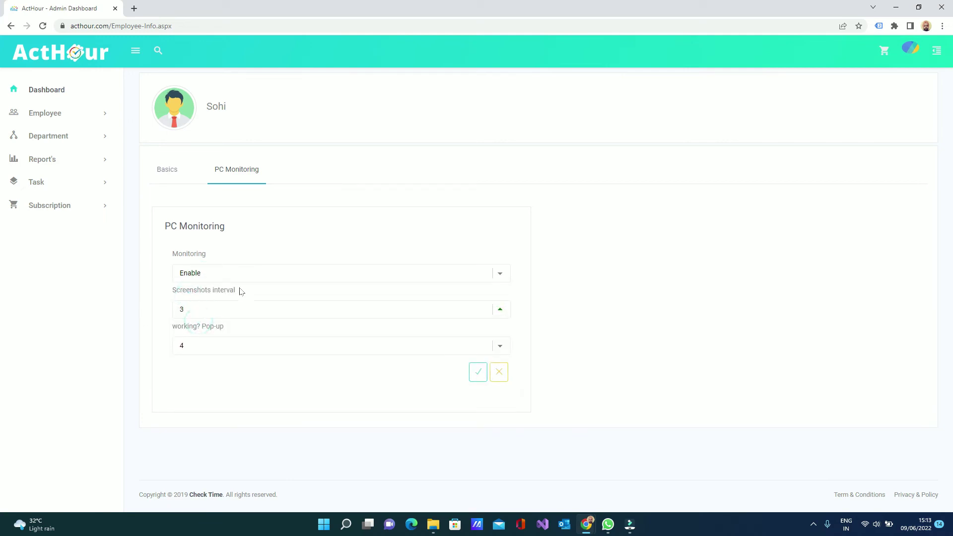
{"action": "left_click_drag", "start_coordinate": [240, 290], "coordinate": [166, 292]}
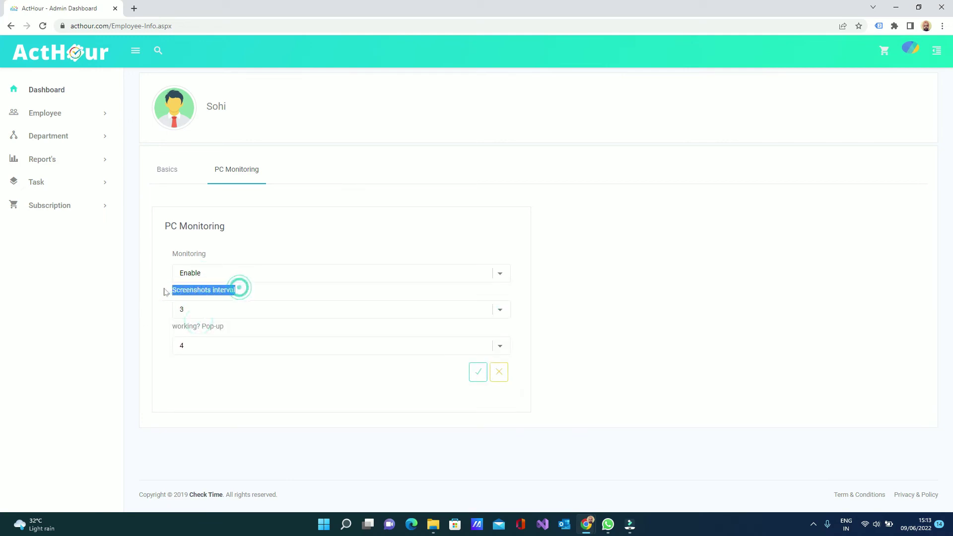
{"action": "left_click", "coordinate": [201, 342]}
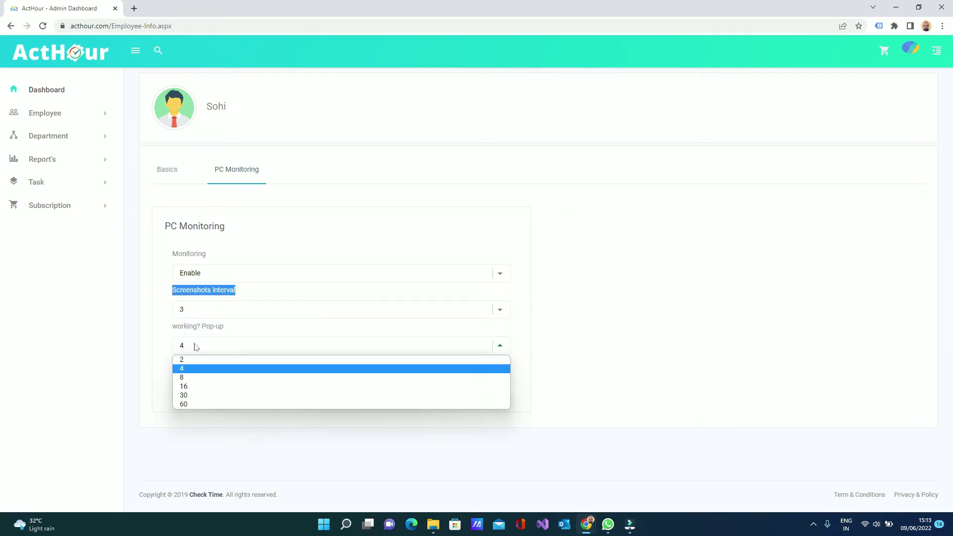
{"action": "left_click", "coordinate": [192, 368]}
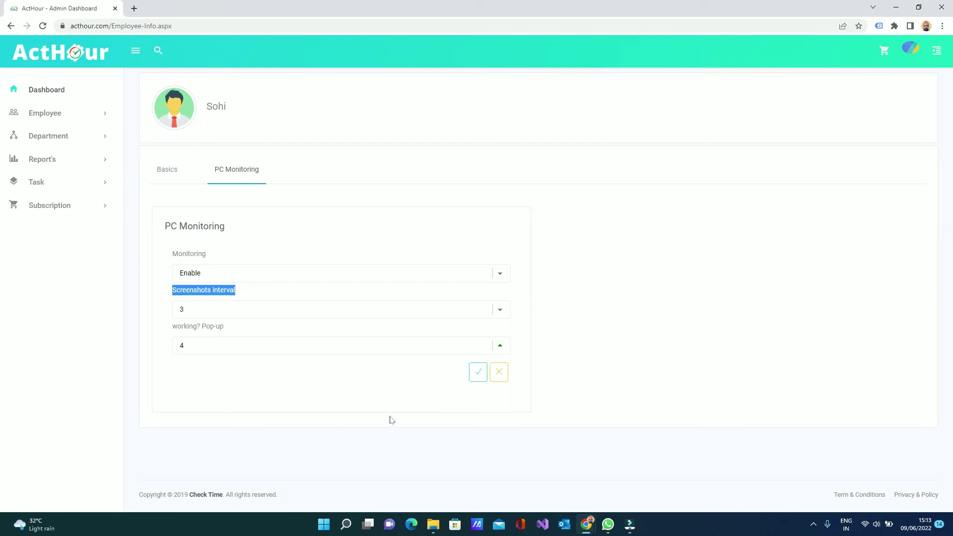
{"action": "left_click", "coordinate": [144, 382]}
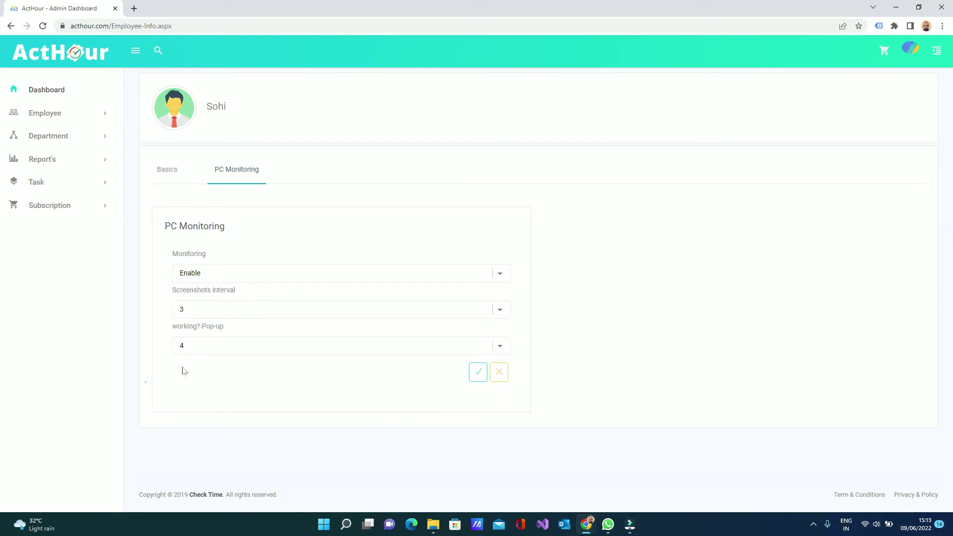
{"action": "left_click_drag", "start_coordinate": [225, 326], "coordinate": [172, 327]}
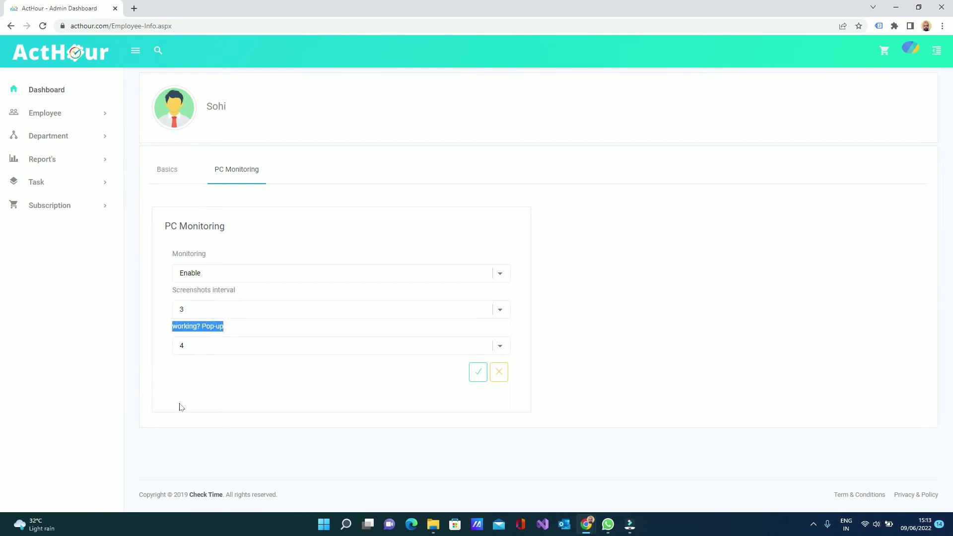
{"action": "left_click", "coordinate": [474, 380]}
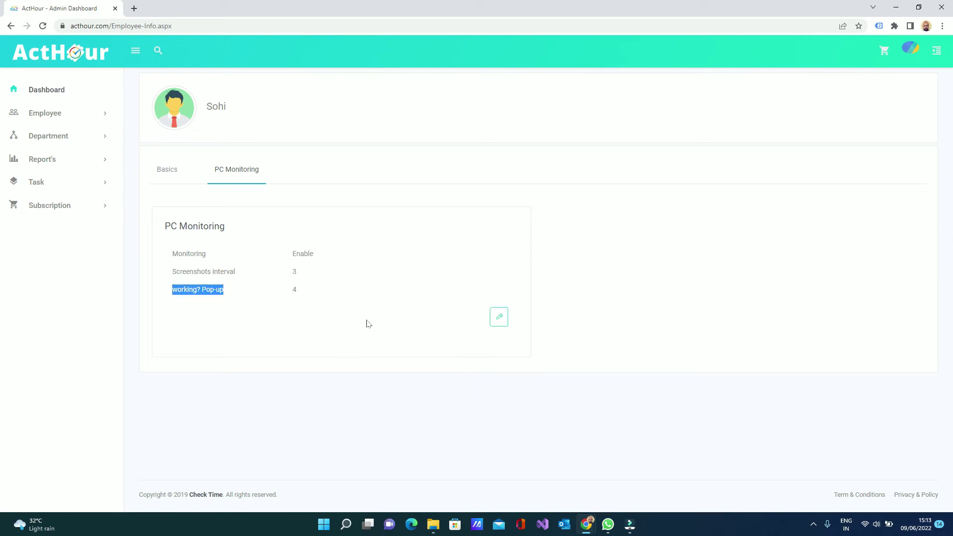
Step: Search the dashboard for all SOHI TECHNOLOGY PRIVATE LIMITED employees
{"action": "left_click", "coordinate": [52, 94]}
{"action": "left_click", "coordinate": [426, 121]}
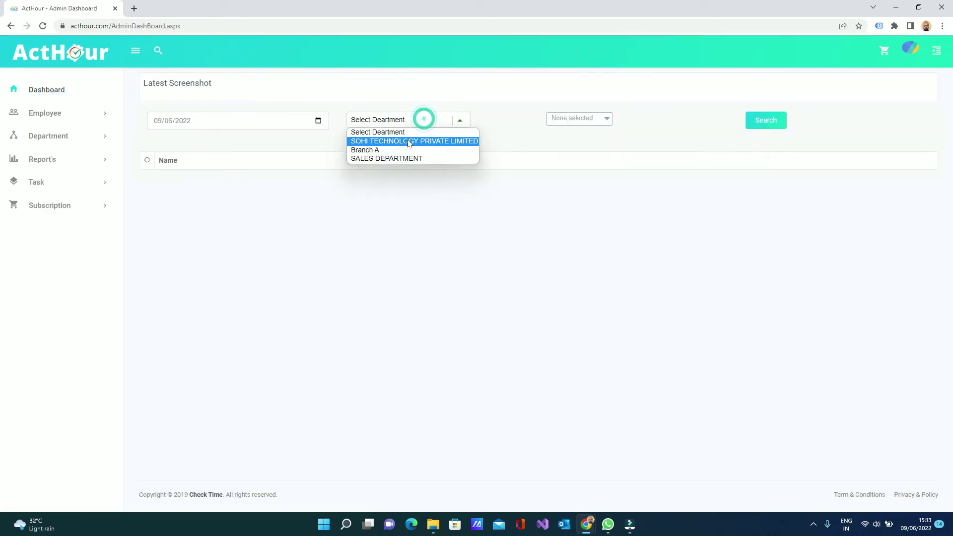
{"action": "left_click", "coordinate": [407, 141]}
{"action": "left_click", "coordinate": [574, 119]}
{"action": "left_click", "coordinate": [599, 147]}
{"action": "left_click", "coordinate": [776, 121]}
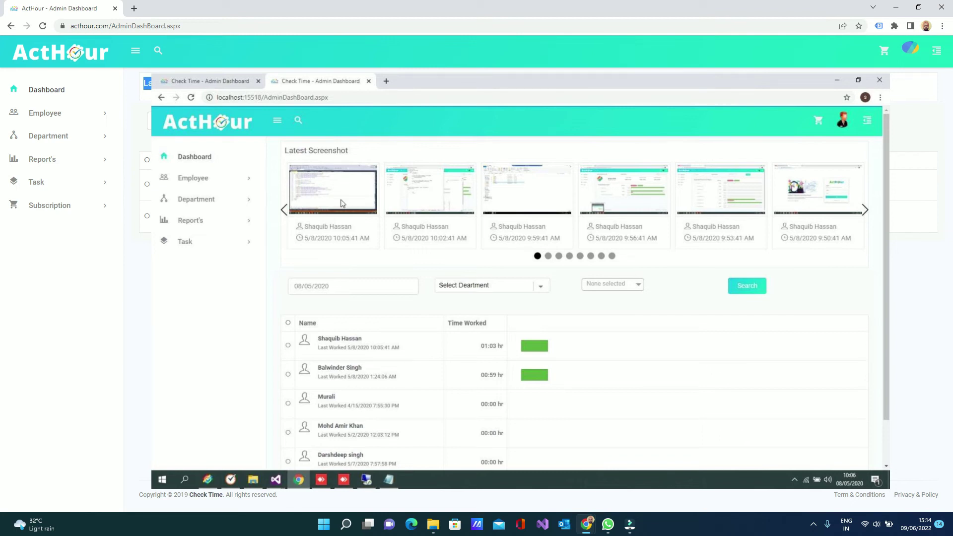
Step: Look through the Screenshot report and Task report pages
{"action": "left_click", "coordinate": [45, 159]}
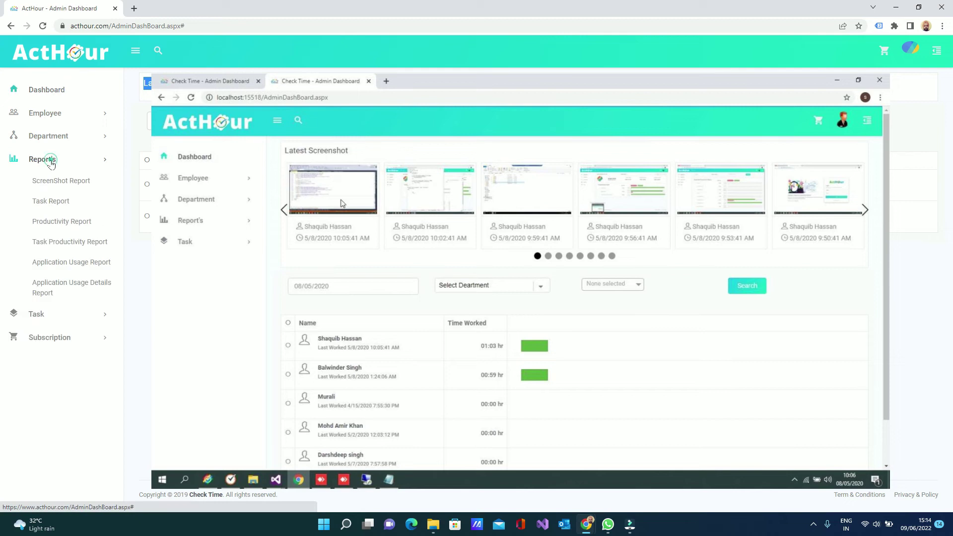
{"action": "left_click", "coordinate": [52, 182]}
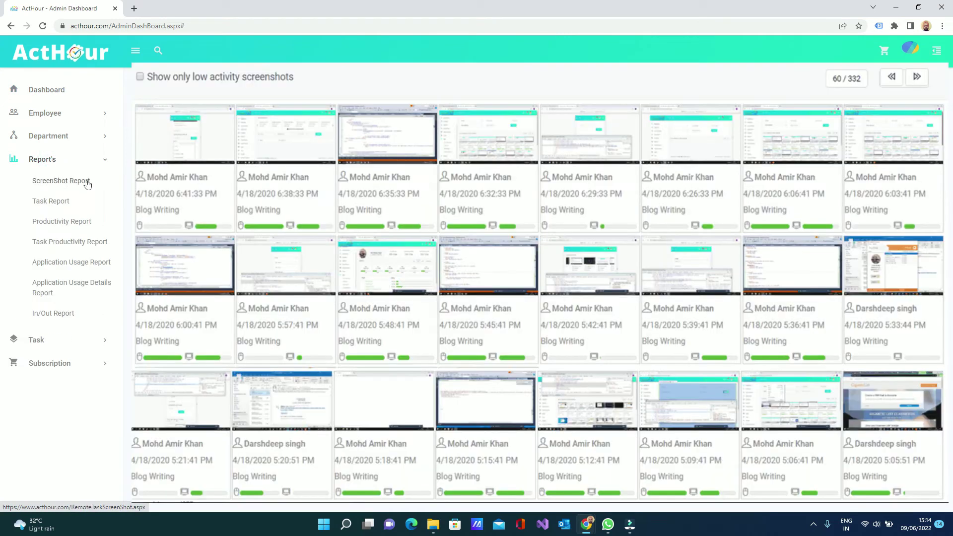
{"action": "left_click", "coordinate": [50, 201]}
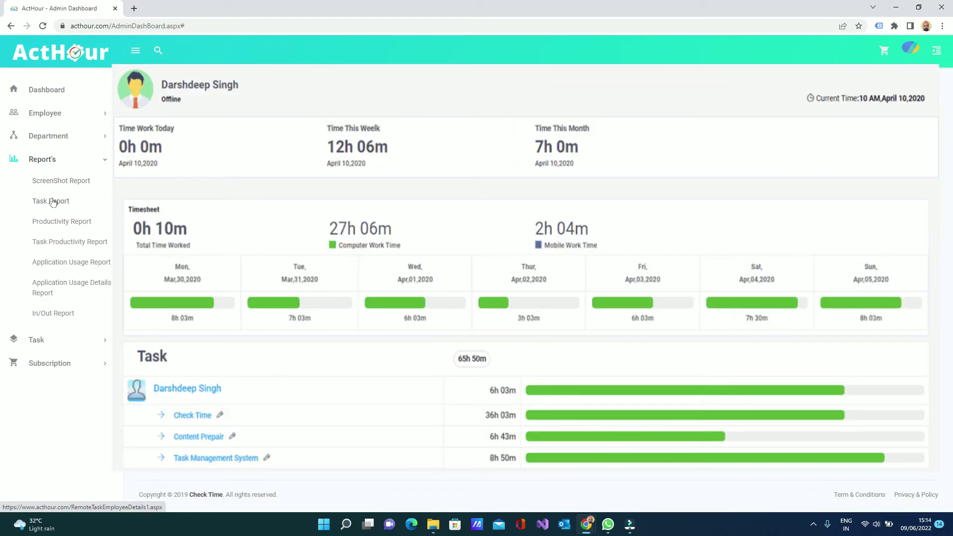
{"action": "left_click", "coordinate": [44, 158]}
{"action": "left_click", "coordinate": [33, 183]}
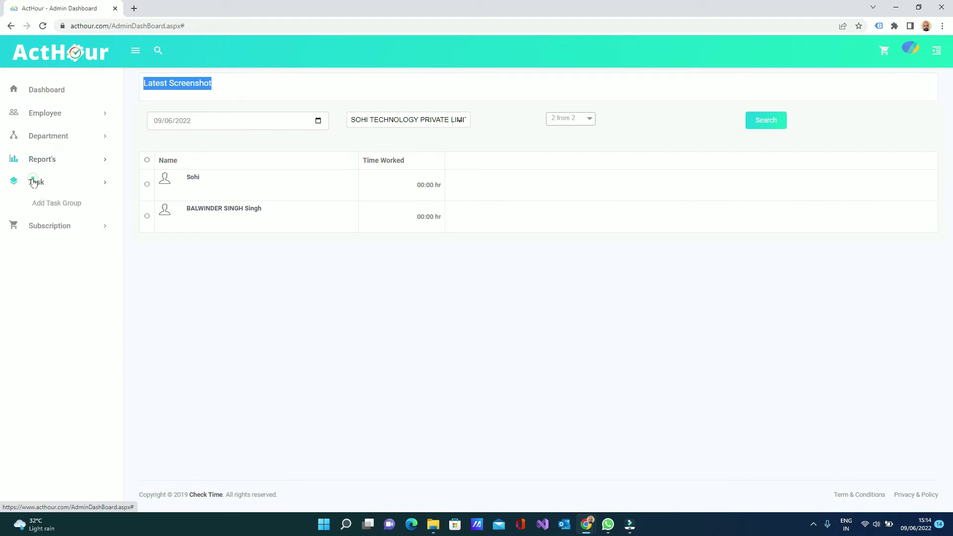
Step: Create a task group named 'Service Task' and acknowledge the added message
{"action": "left_click", "coordinate": [54, 208]}
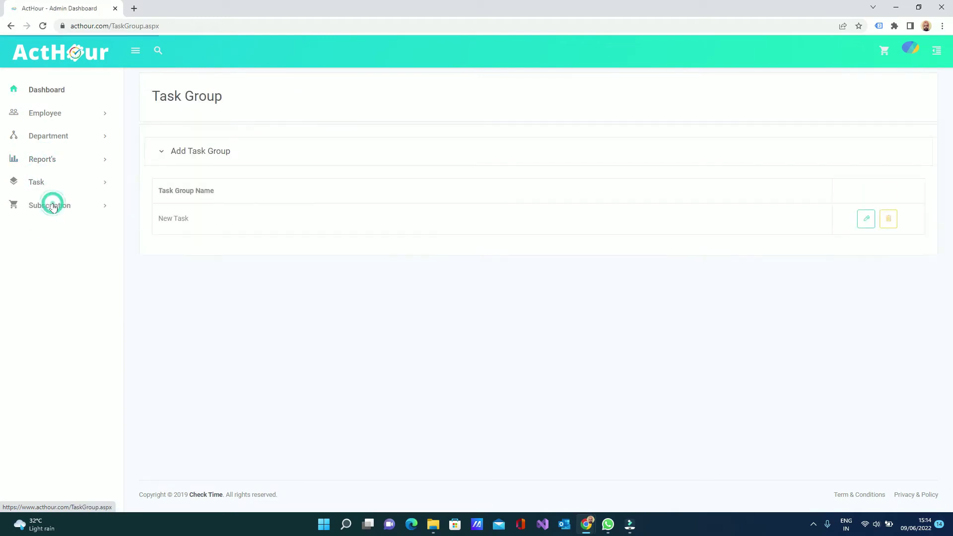
{"action": "left_click", "coordinate": [202, 163]}
{"action": "left_click", "coordinate": [202, 194]}
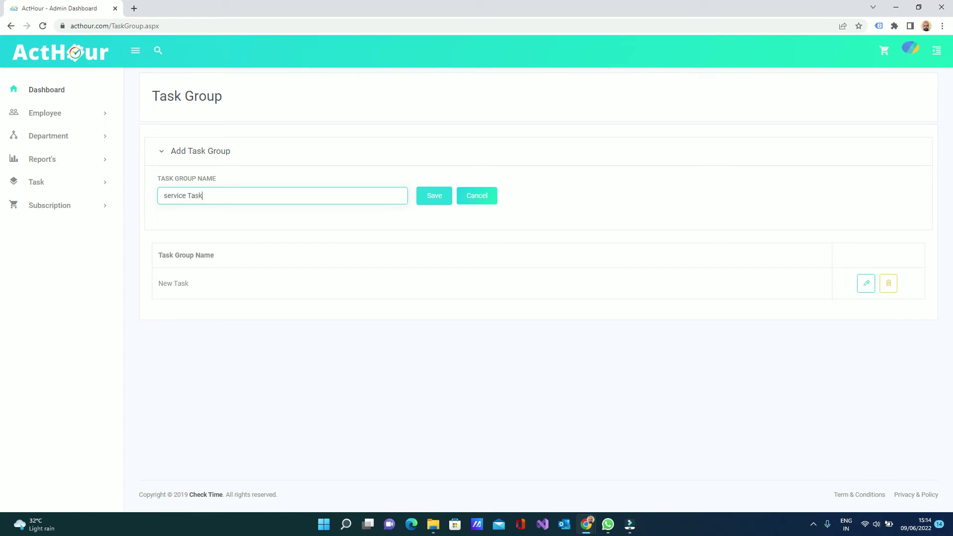
{"action": "key", "text": "Delete"}
{"action": "type", "text": "S"}
{"action": "left_click", "coordinate": [431, 196]}
{"action": "left_click", "coordinate": [553, 86]}
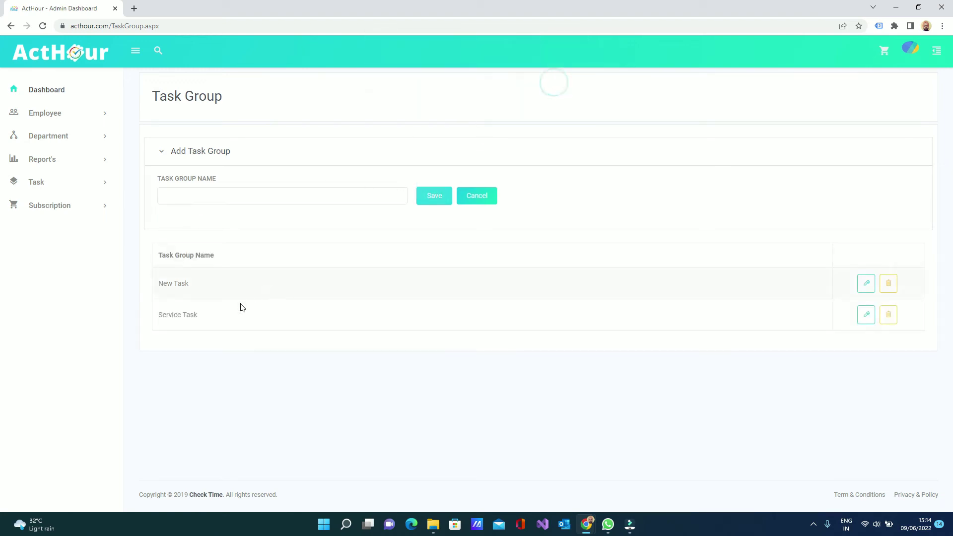
Step: Open the Task list's add-task form with Service Task as the task group
{"action": "left_click", "coordinate": [57, 183]}
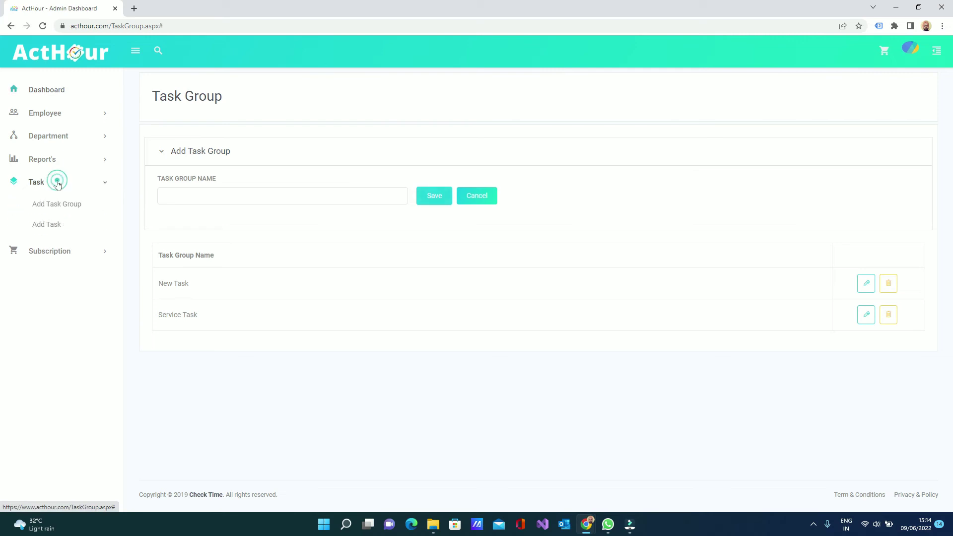
{"action": "left_click", "coordinate": [47, 226]}
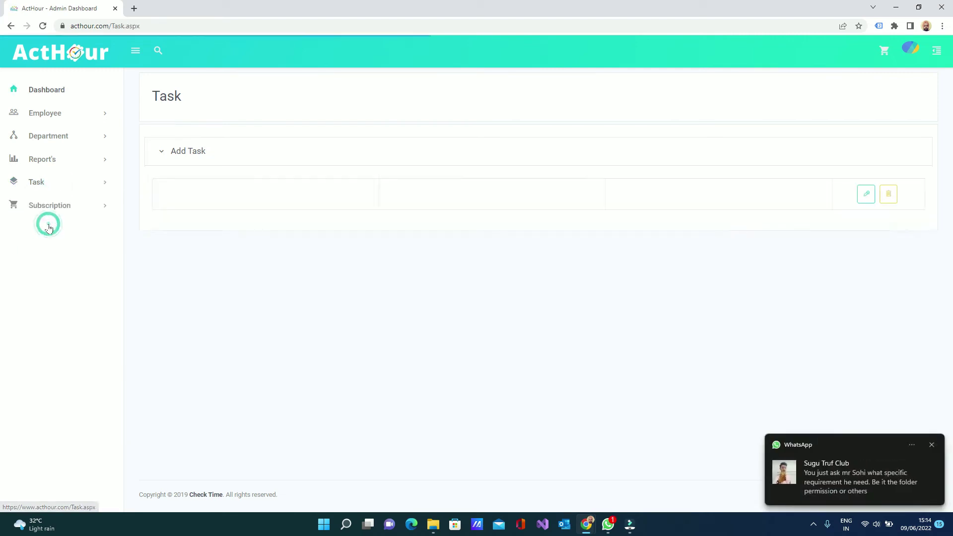
{"action": "left_click", "coordinate": [931, 445]}
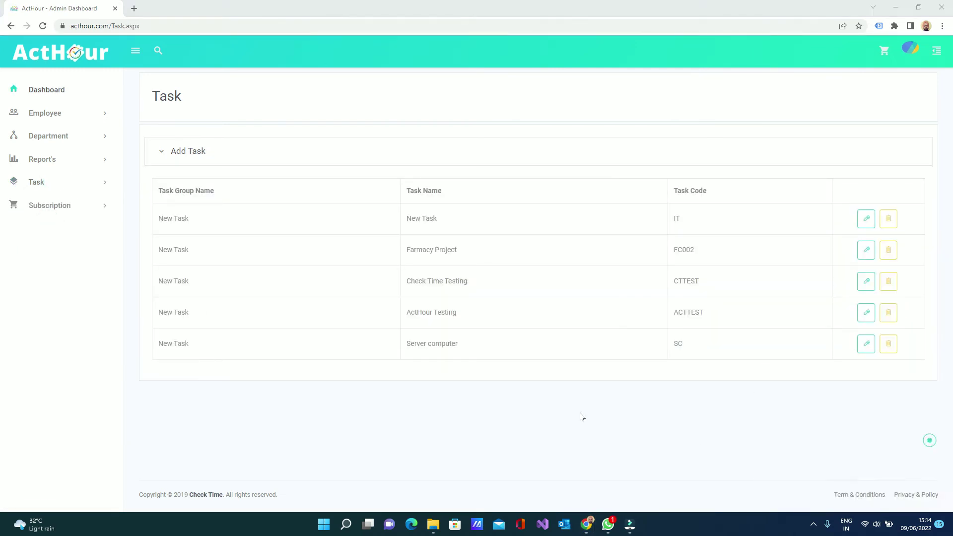
{"action": "left_click", "coordinate": [187, 151]}
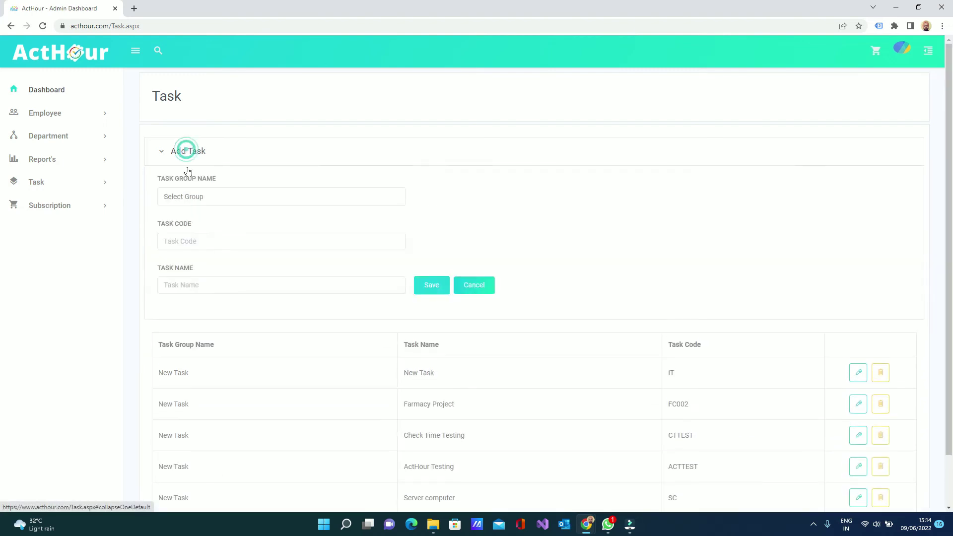
{"action": "left_click", "coordinate": [189, 196]}
{"action": "left_click", "coordinate": [194, 221]}
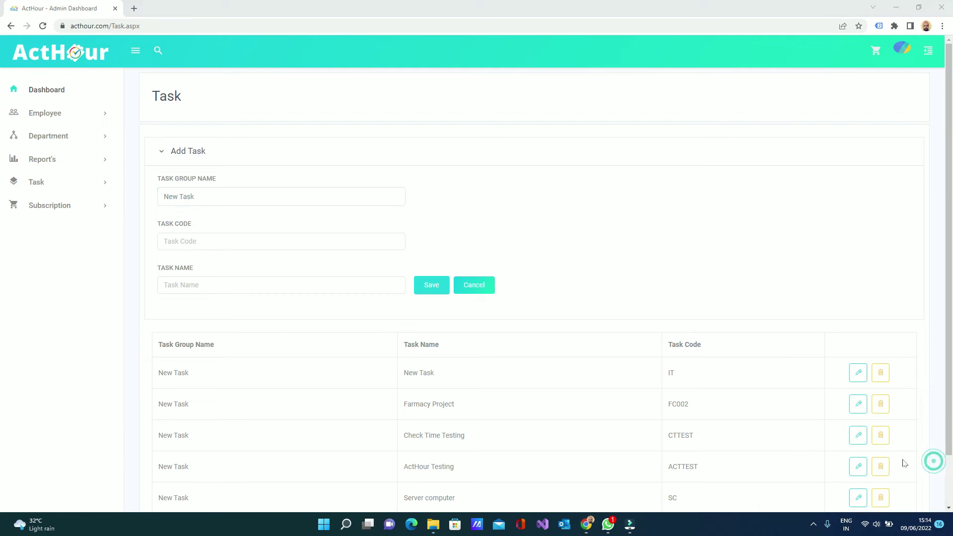
{"action": "left_click", "coordinate": [189, 197]}
{"action": "left_click", "coordinate": [188, 224]}
{"action": "left_click", "coordinate": [186, 225]}
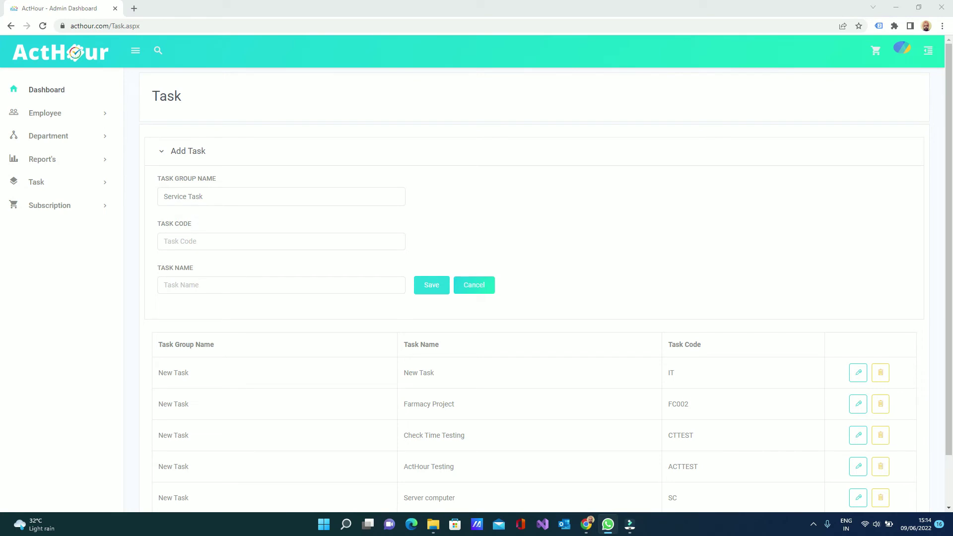
Step: Add task Computer Service with code 1002365
{"action": "left_click", "coordinate": [174, 241]}
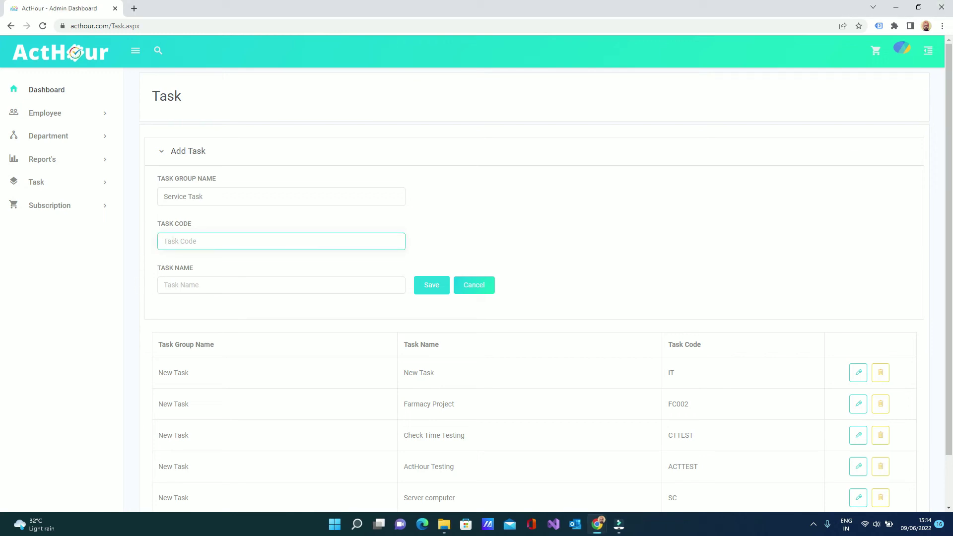
{"action": "left_click", "coordinate": [172, 239]}
{"action": "type", "text": "1002365"}
{"action": "left_click", "coordinate": [174, 284]}
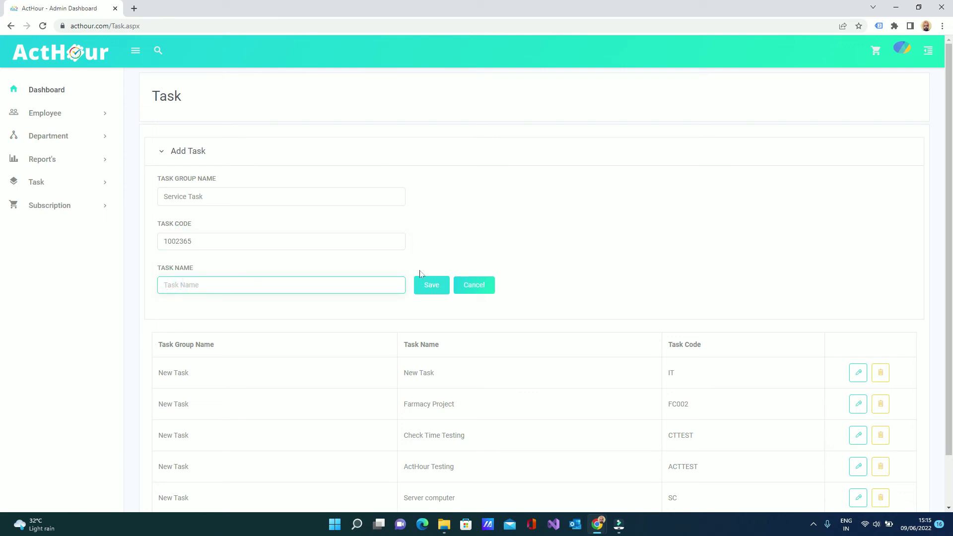
{"action": "type", "text": "Computer Service"}
{"action": "left_click", "coordinate": [427, 286]}
{"action": "left_click", "coordinate": [578, 82]}
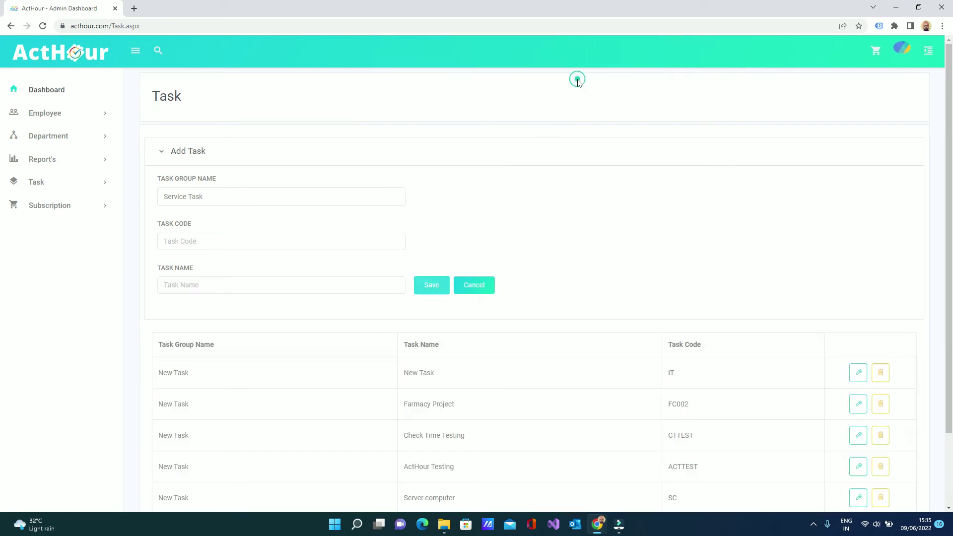
Step: Add task Server Maint with code 121345654 and check both Service Task rows
{"action": "left_click", "coordinate": [192, 241]}
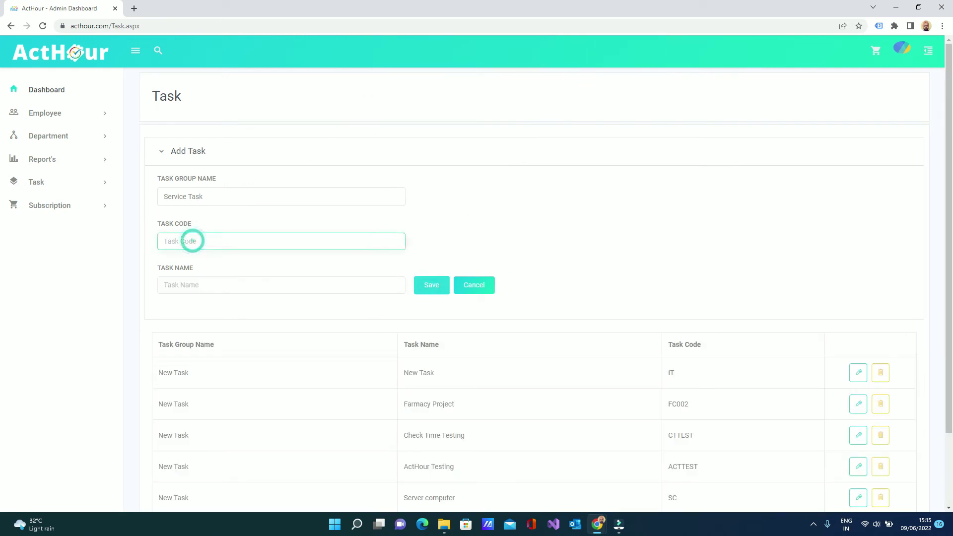
{"action": "type", "text": "121345654"}
{"action": "left_click", "coordinate": [191, 285]}
{"action": "type", "text": "Server Maint"}
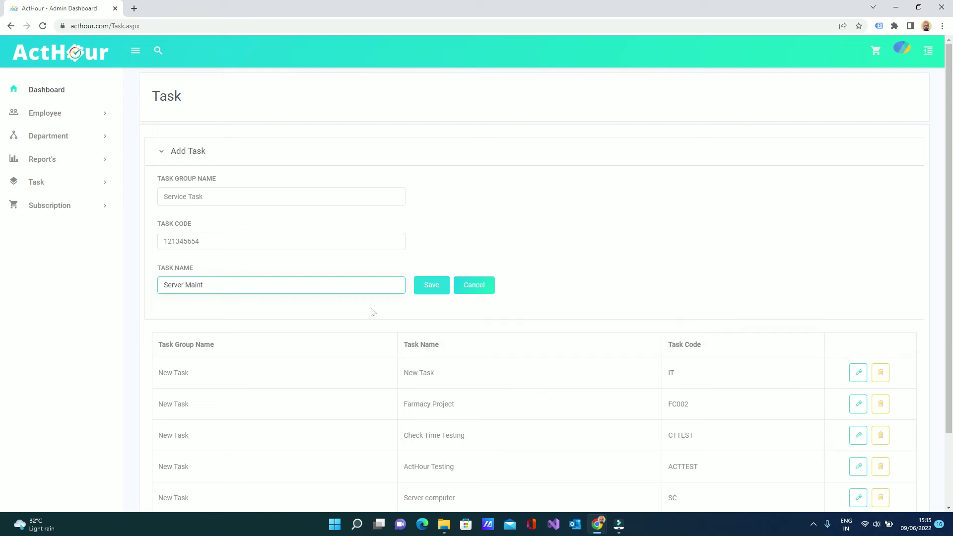
{"action": "left_click", "coordinate": [436, 289]}
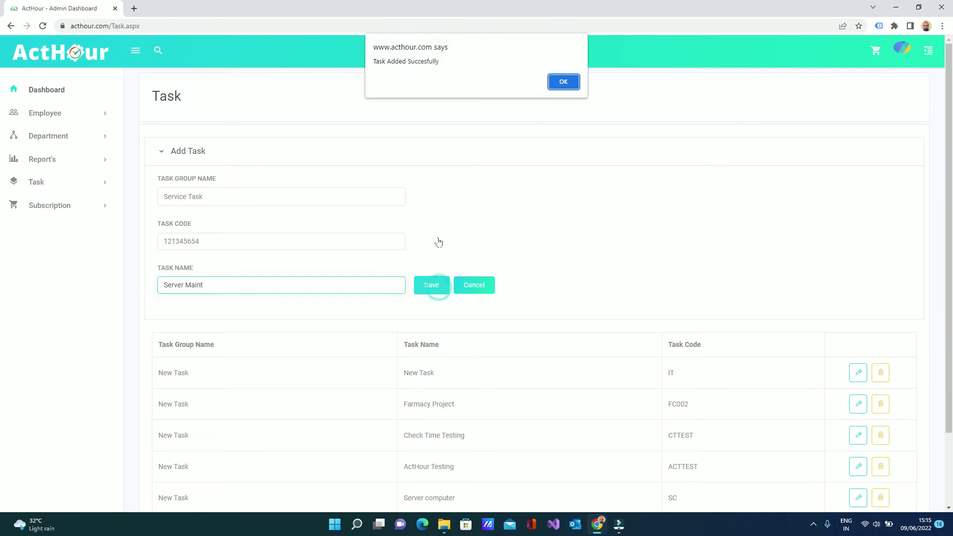
{"action": "left_click", "coordinate": [560, 90]}
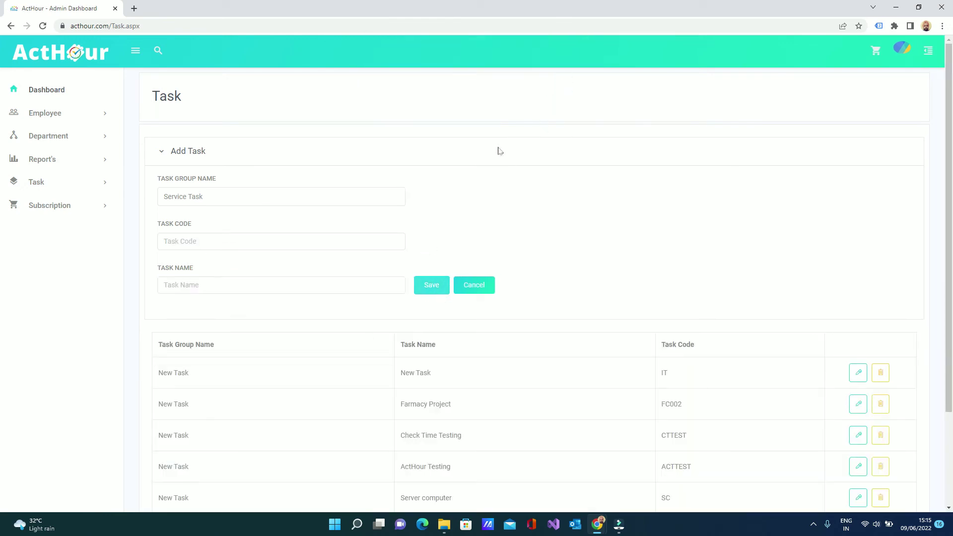
{"action": "scroll", "coordinate": [585, 272], "scroll_direction": "down", "scroll_amount": 2}
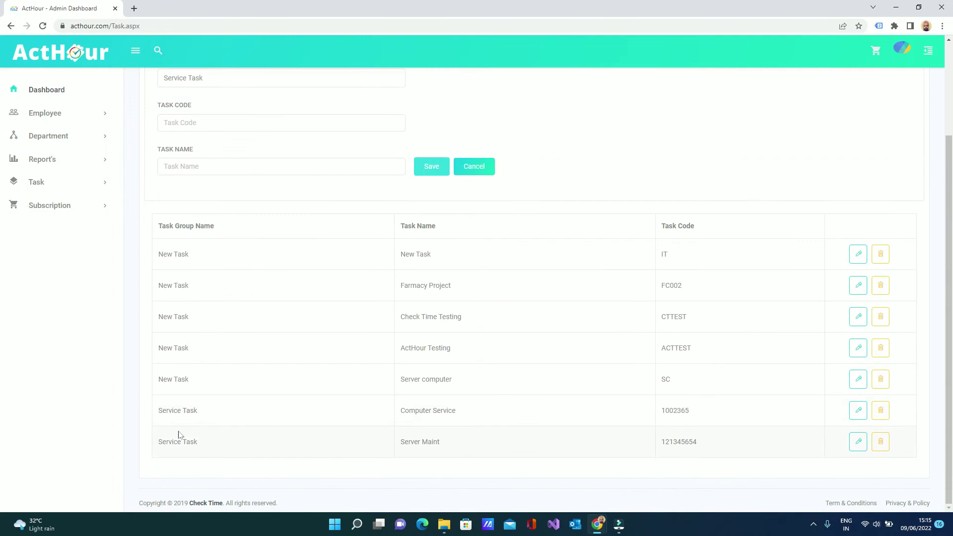
{"action": "left_click_drag", "start_coordinate": [155, 406], "coordinate": [719, 447]}
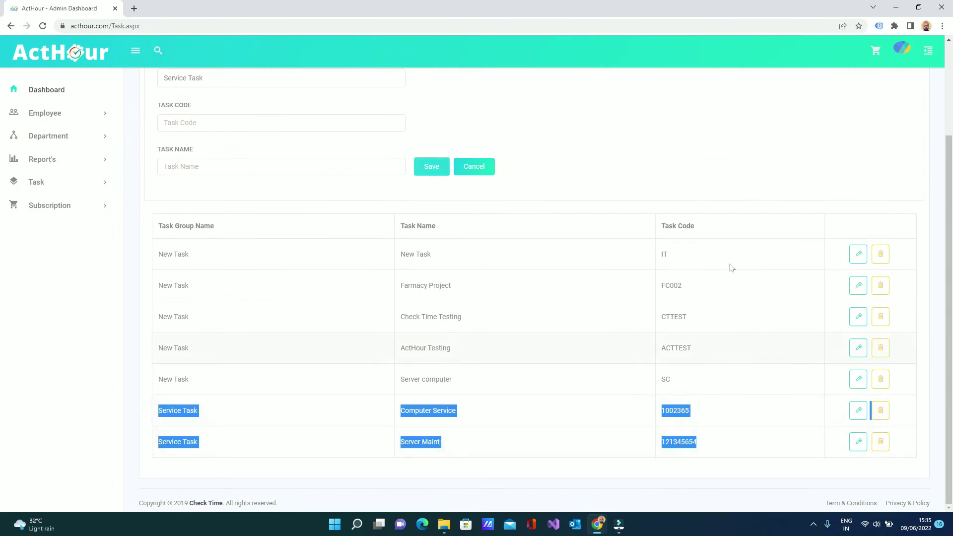
{"action": "left_click", "coordinate": [720, 131]}
Step: Open the second employee's details from View Employee, closing the stray CheckTime tab
{"action": "left_click", "coordinate": [51, 113]}
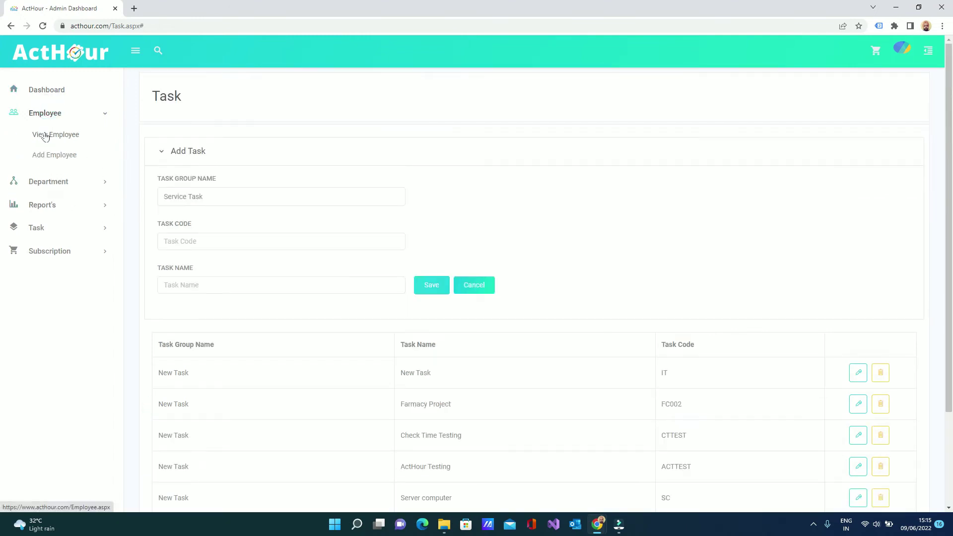
{"action": "left_click", "coordinate": [45, 134]}
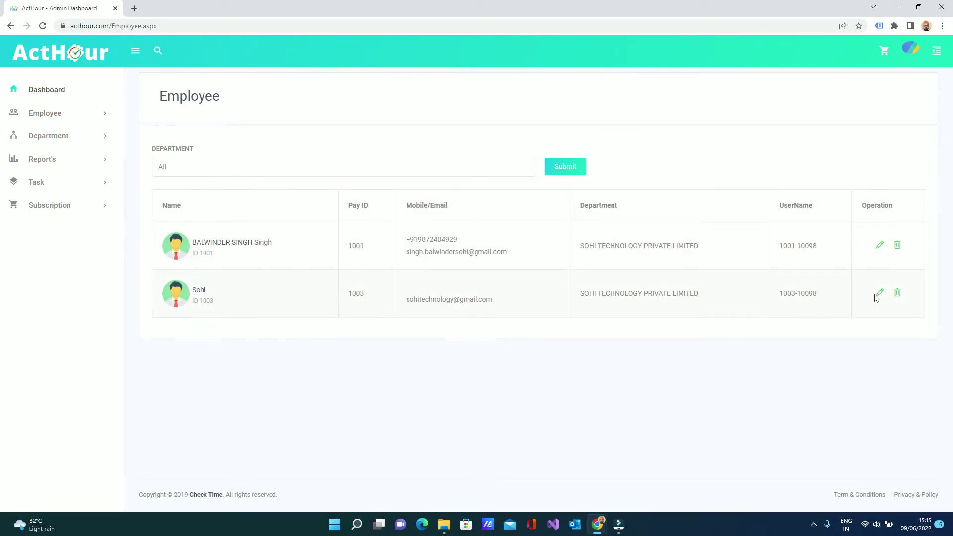
{"action": "left_click", "coordinate": [878, 296]}
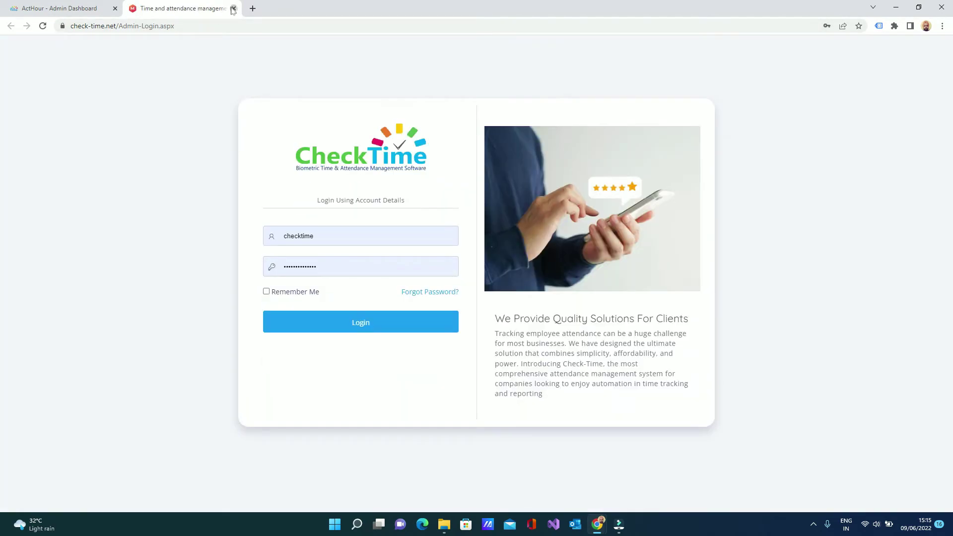
{"action": "left_click", "coordinate": [233, 9]}
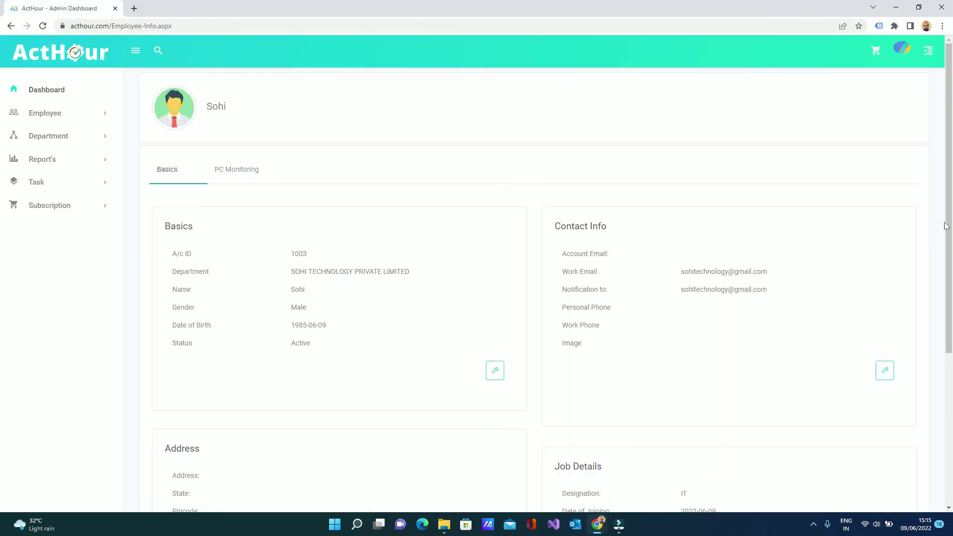
{"action": "left_click_drag", "start_coordinate": [945, 226], "coordinate": [946, 376]}
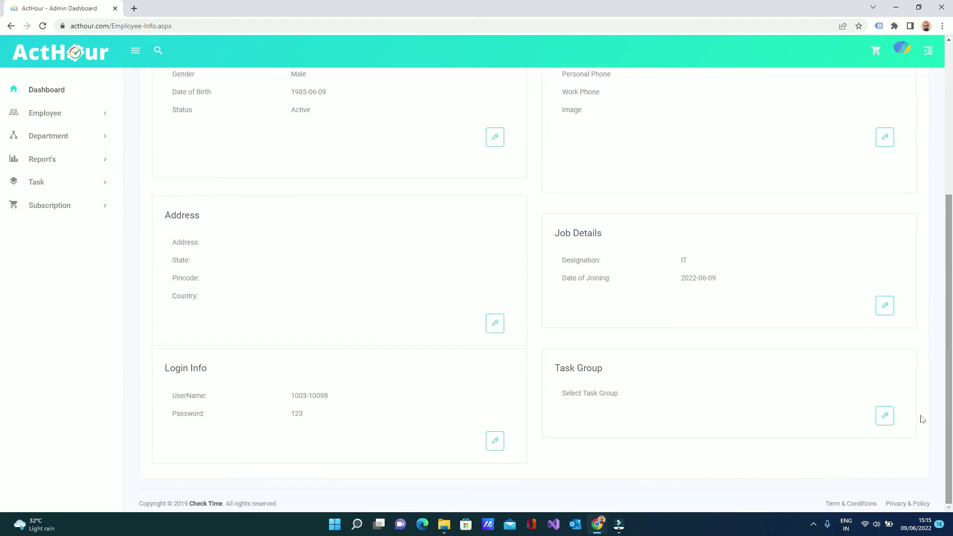
{"action": "left_click_drag", "start_coordinate": [621, 374], "coordinate": [549, 367]}
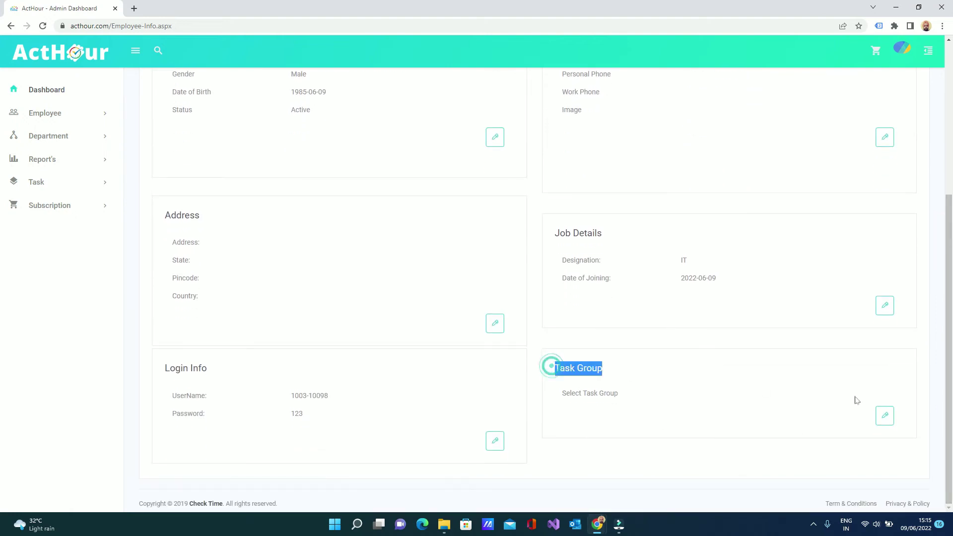
Step: Set the employee's Task Group to Service Task and save it
{"action": "left_click", "coordinate": [884, 416]}
{"action": "left_click", "coordinate": [582, 400]}
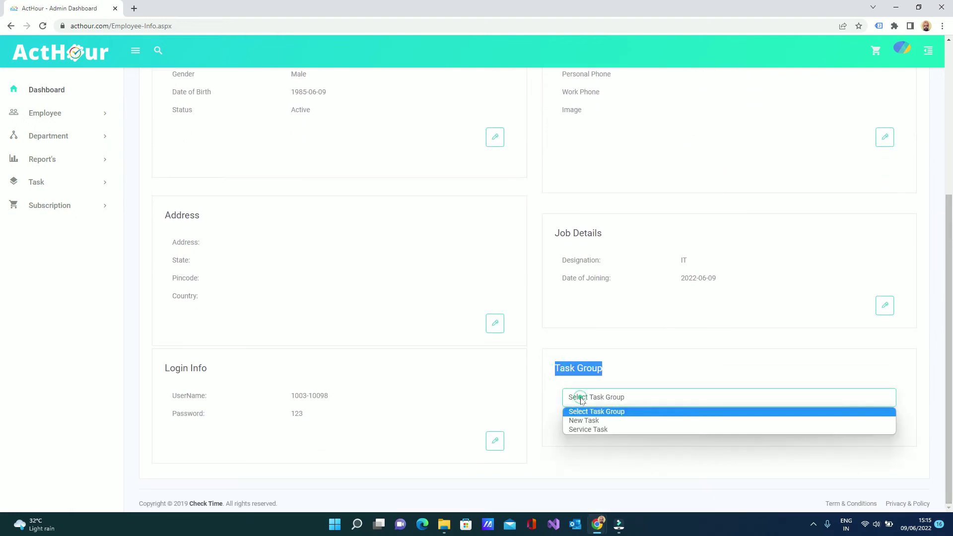
{"action": "left_click", "coordinate": [588, 430]}
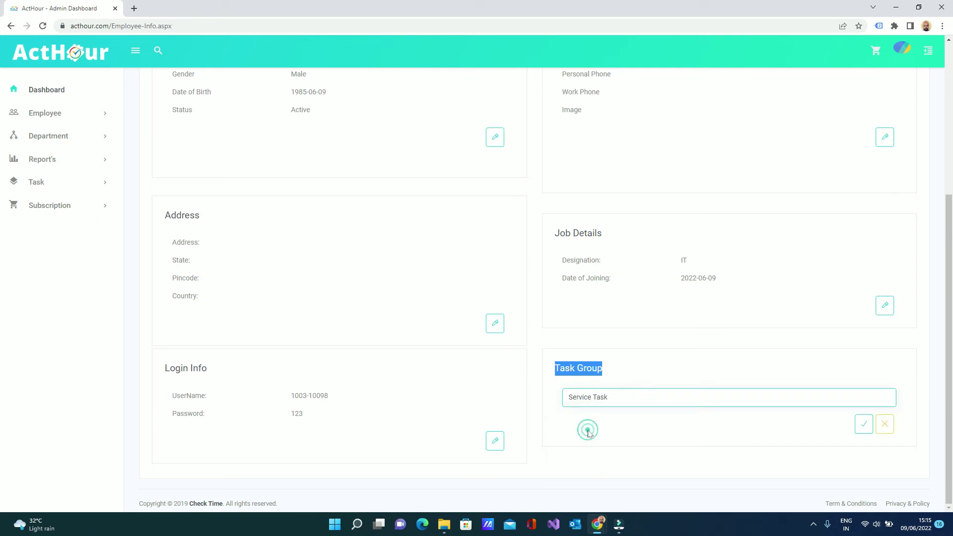
{"action": "left_click", "coordinate": [864, 425]}
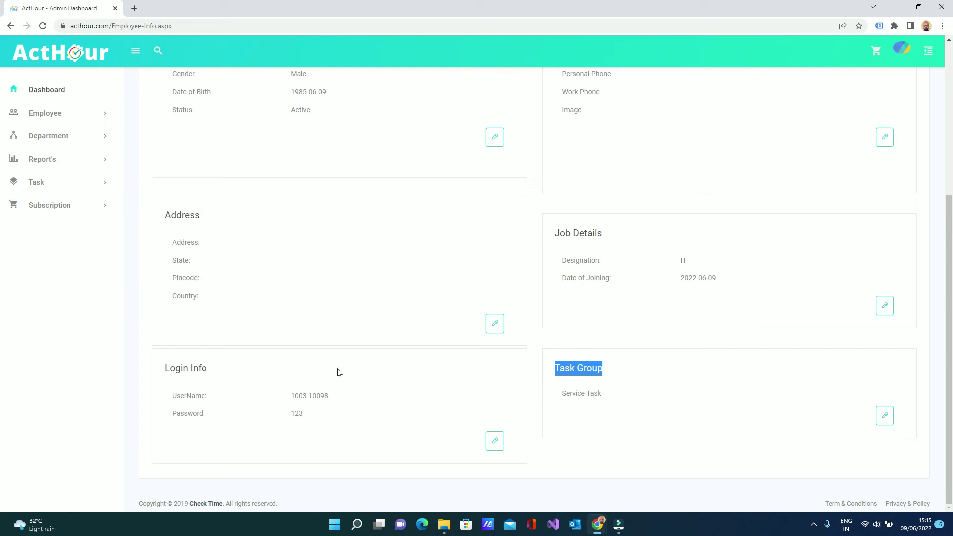
{"action": "scroll", "coordinate": [377, 282], "scroll_direction": "up", "scroll_amount": 3}
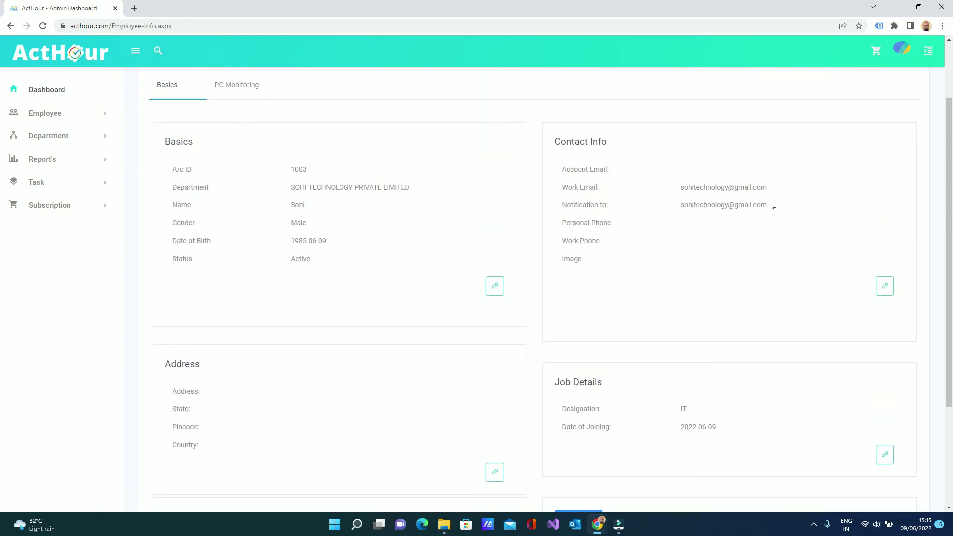
{"action": "left_click_drag", "start_coordinate": [769, 202], "coordinate": [677, 208]}
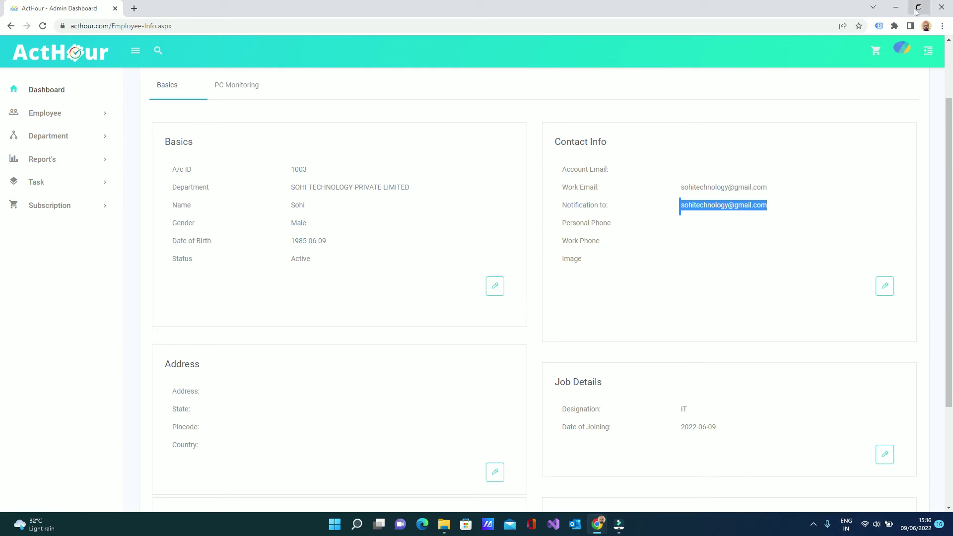
Step: Launch setup.exe from the ActHour 07-06-2022 folder on the desktop
{"action": "left_click", "coordinate": [899, 7]}
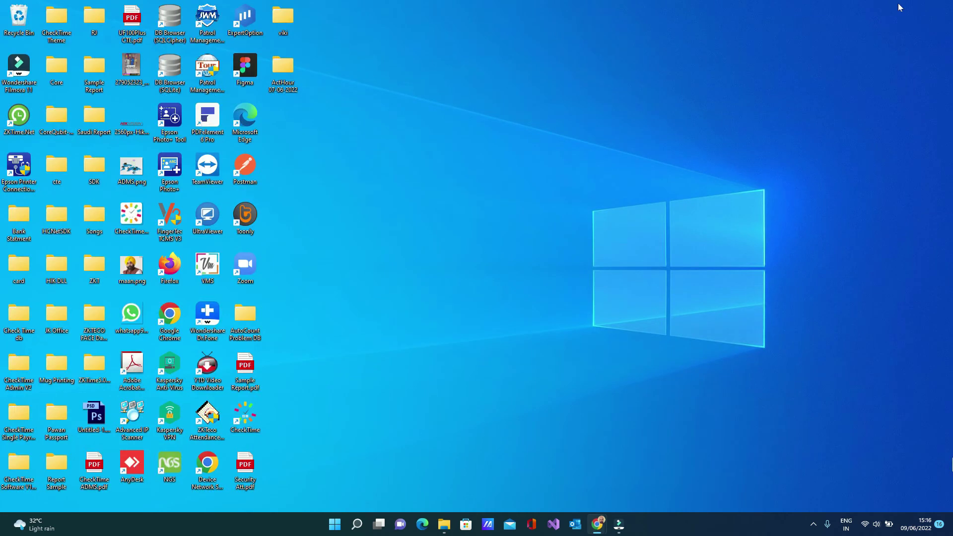
{"action": "double_click", "coordinate": [292, 86]}
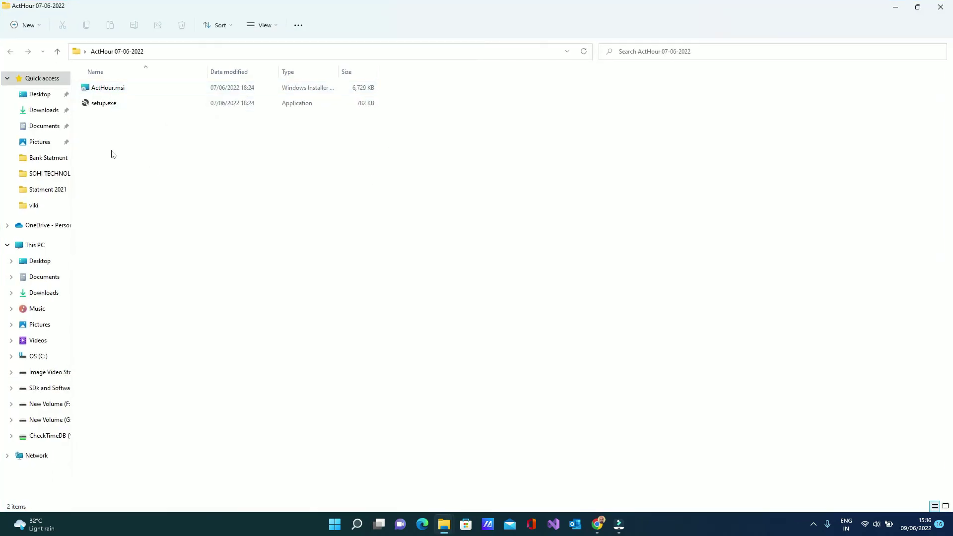
{"action": "double_click", "coordinate": [117, 104]}
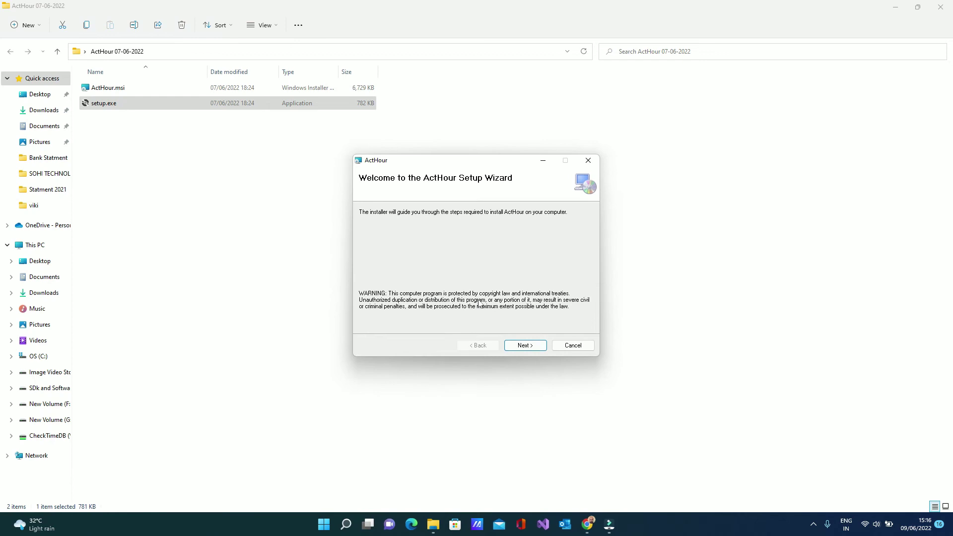
Step: Install ActHour for Everyone in the default folder, then close the installer and Explorer
{"action": "left_click", "coordinate": [517, 348]}
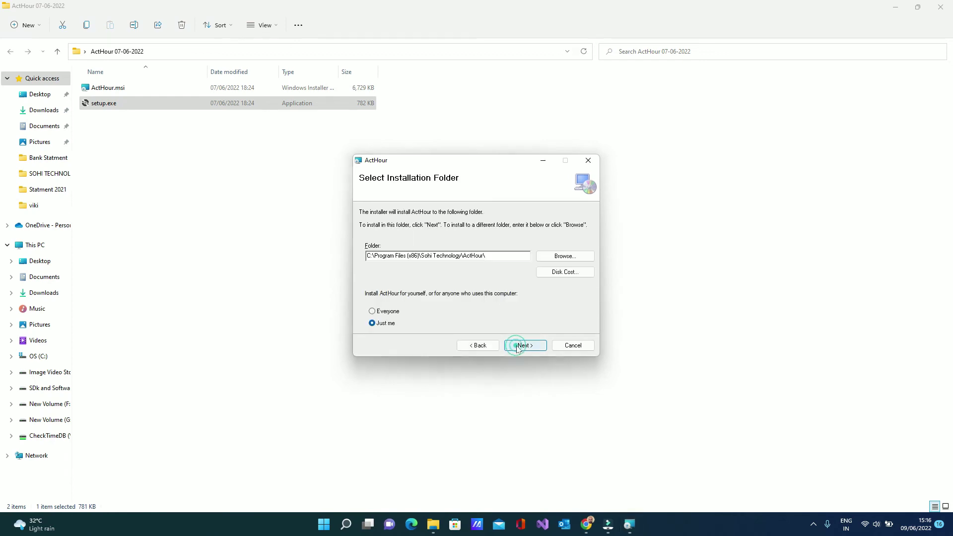
{"action": "left_click", "coordinate": [377, 311]}
{"action": "left_click", "coordinate": [515, 345]}
{"action": "left_click", "coordinate": [516, 345]}
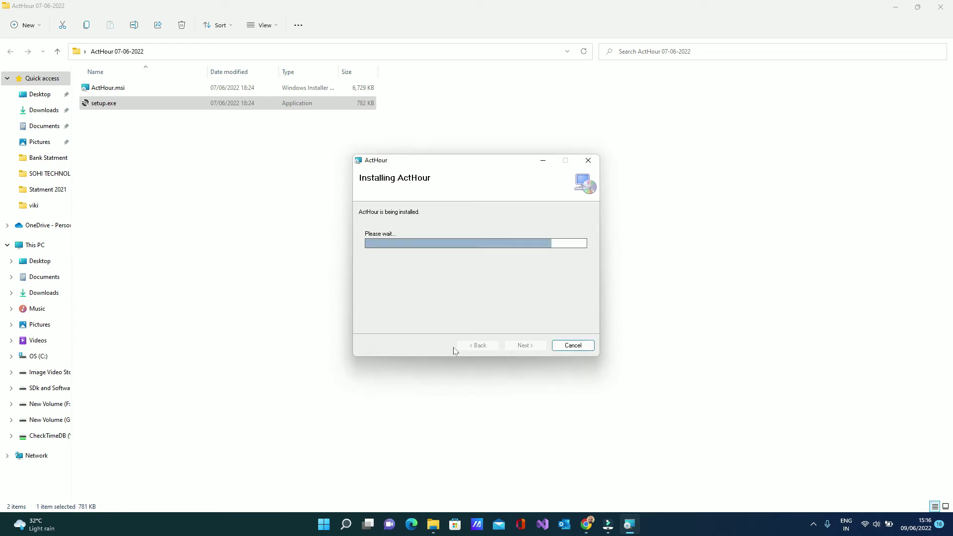
{"action": "left_click", "coordinate": [534, 346]}
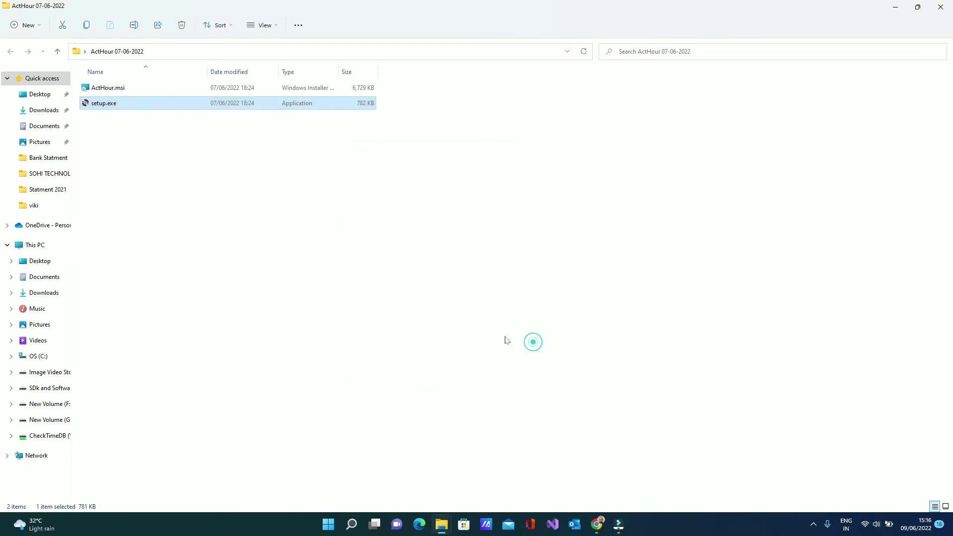
{"action": "key", "text": "super+d"}
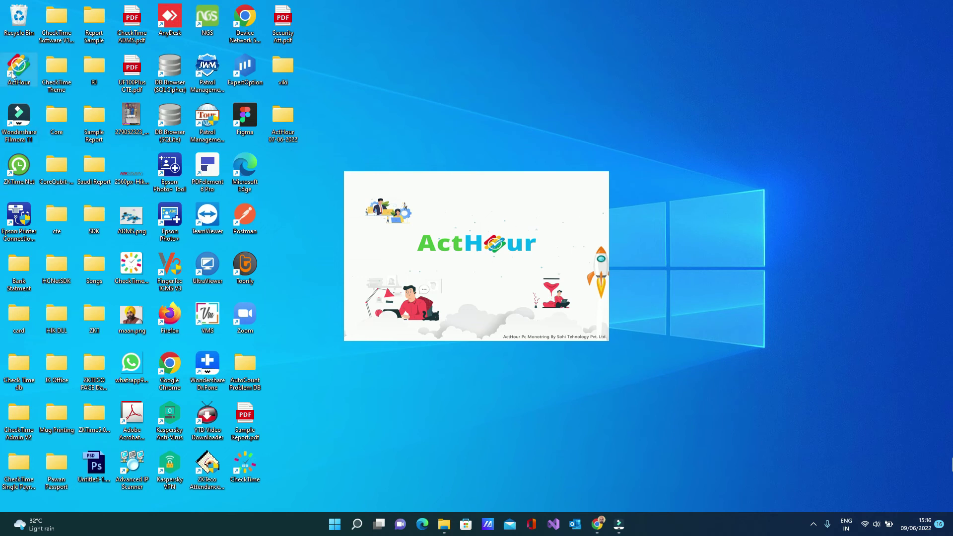
Step: Copy the new employee's notification e-mail address from the admin dashboard
{"action": "left_click_drag", "start_coordinate": [18, 72], "coordinate": [281, 169]}
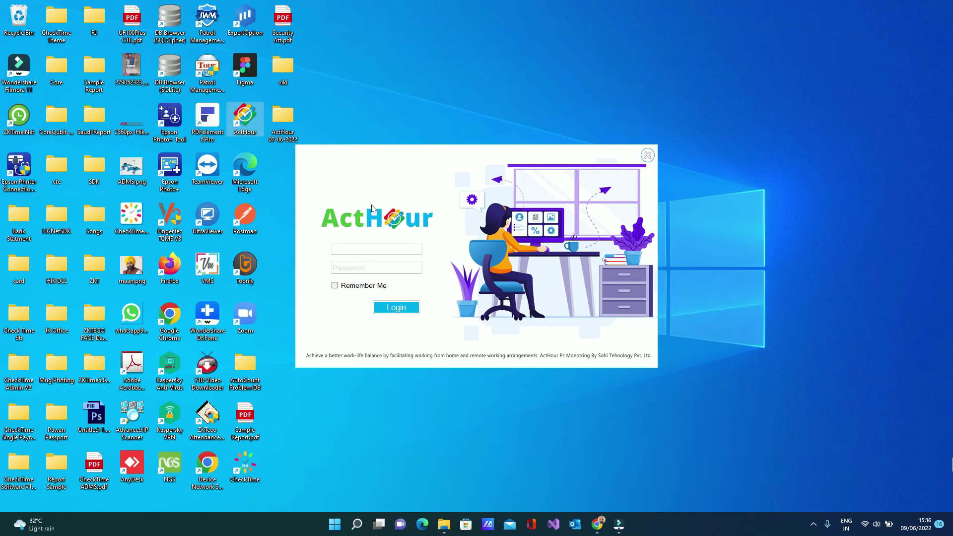
{"action": "left_click", "coordinate": [358, 249]}
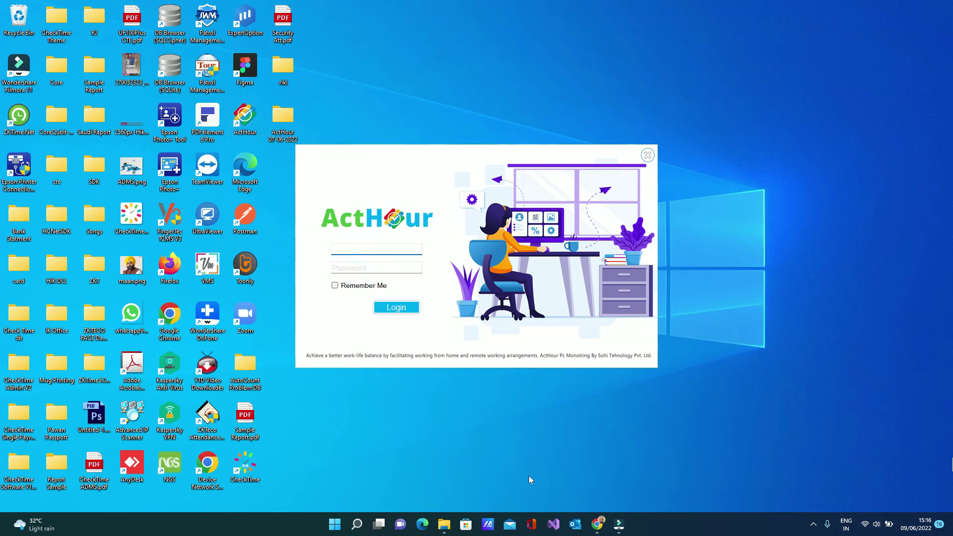
{"action": "left_click", "coordinate": [759, 459]}
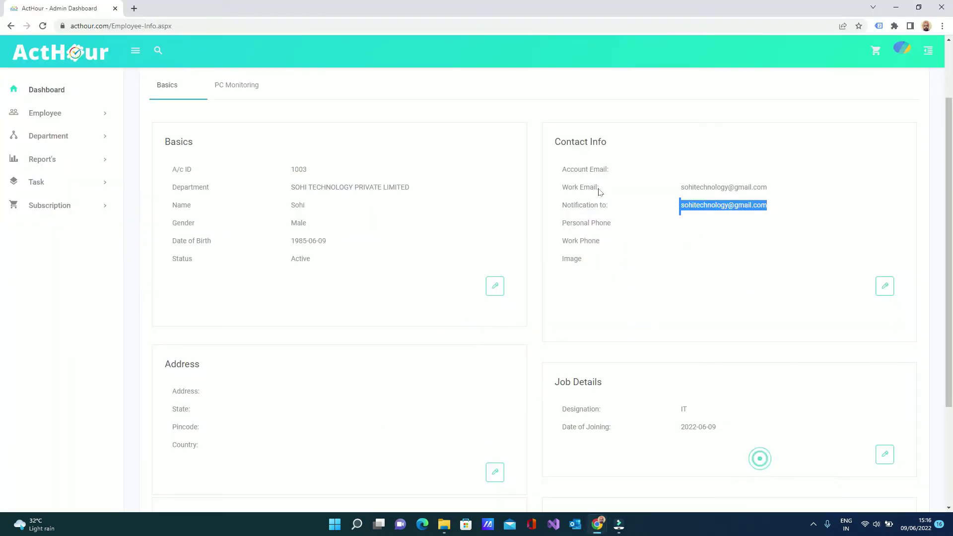
{"action": "left_click", "coordinate": [682, 255]}
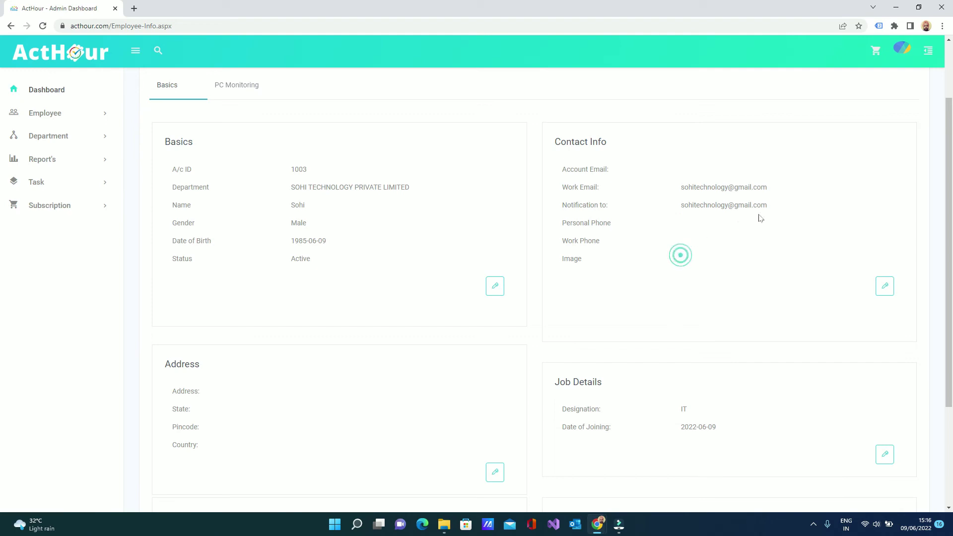
{"action": "left_click_drag", "start_coordinate": [769, 206], "coordinate": [680, 206]}
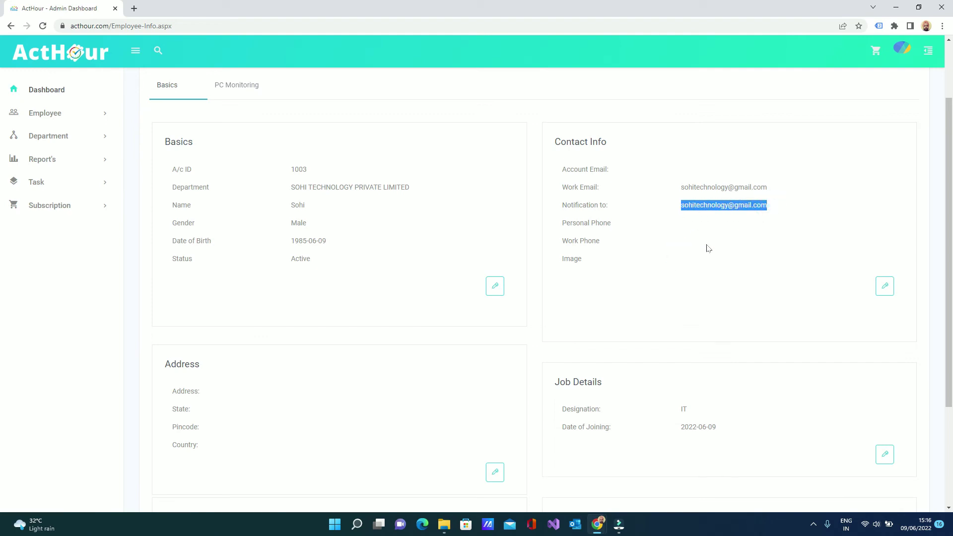
{"action": "key", "text": "ctrl+c"}
Step: Sign in to the desktop client with that e-mail and the password, remembering the login
{"action": "left_click", "coordinate": [895, 8]}
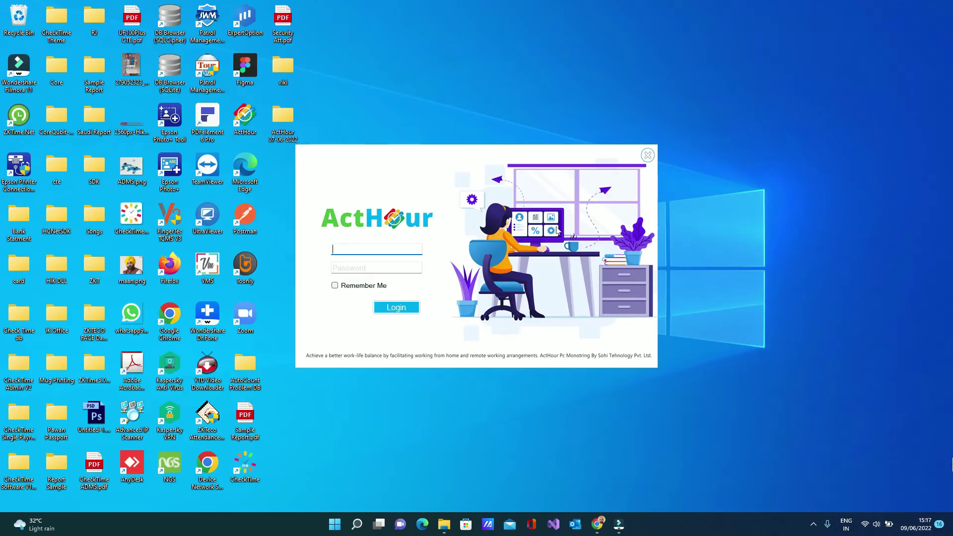
{"action": "key", "text": "ctrl+v"}
{"action": "left_click", "coordinate": [373, 268]}
{"action": "type", "text": "***"}
{"action": "left_click", "coordinate": [335, 285]}
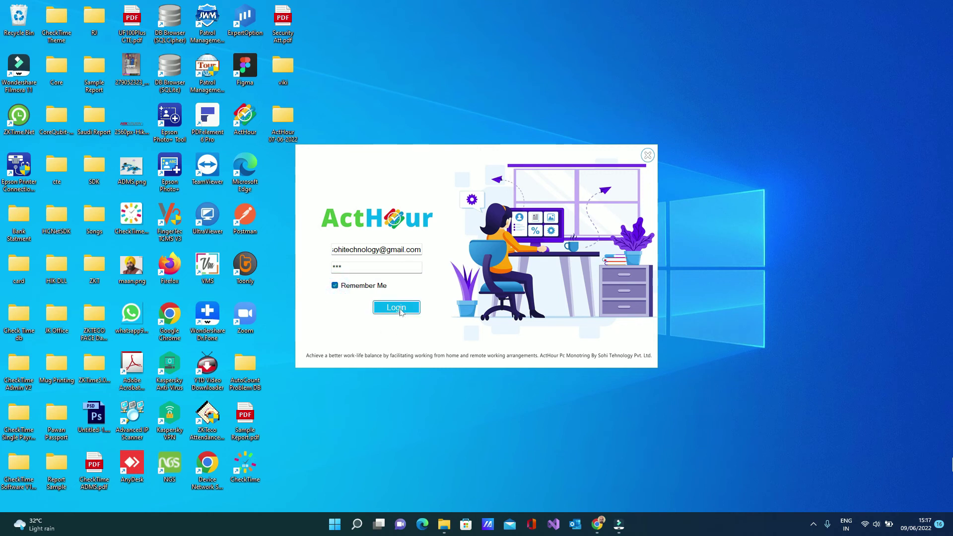
{"action": "left_click", "coordinate": [400, 310]}
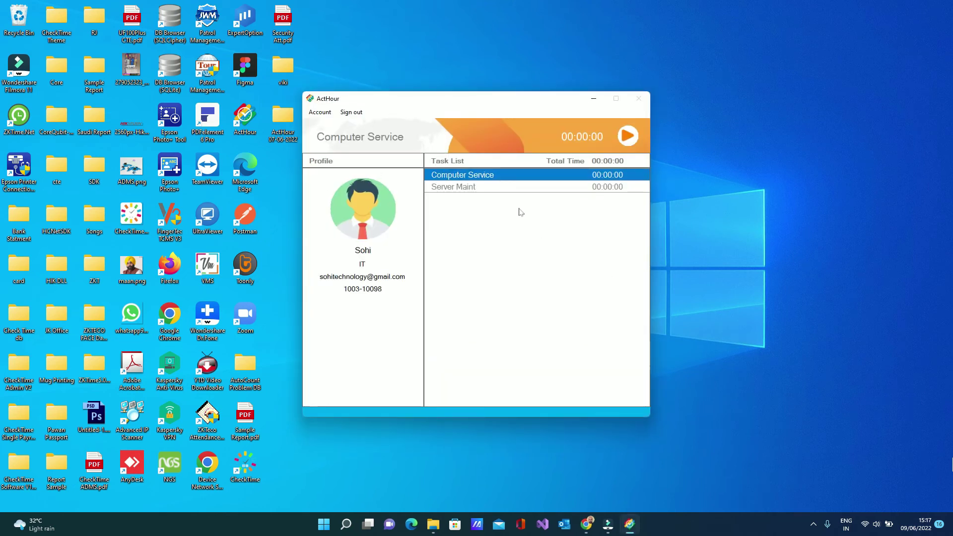
Step: Verify Computer Service and Server Maint on the dashboard's task list, then pick Server Maint in the client
{"action": "left_click", "coordinate": [496, 187]}
{"action": "left_click", "coordinate": [497, 176]}
{"action": "mouse_move", "coordinate": [588, 525]}
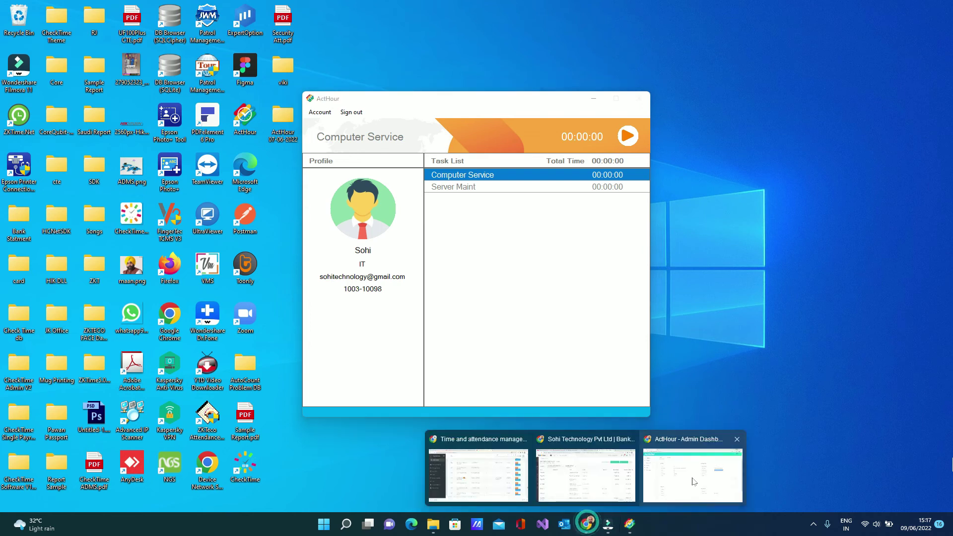
{"action": "left_click", "coordinate": [697, 474]}
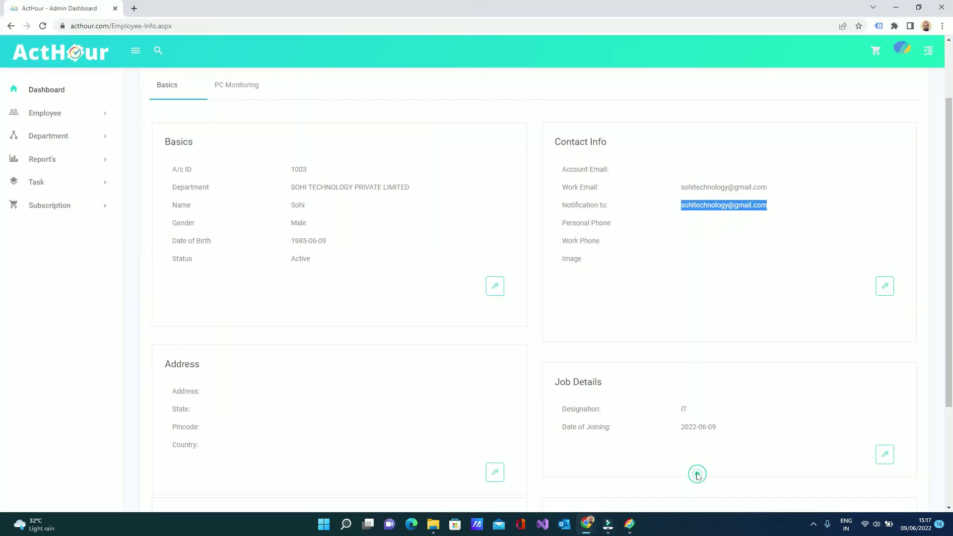
{"action": "left_click", "coordinate": [59, 184]}
{"action": "left_click", "coordinate": [50, 223]}
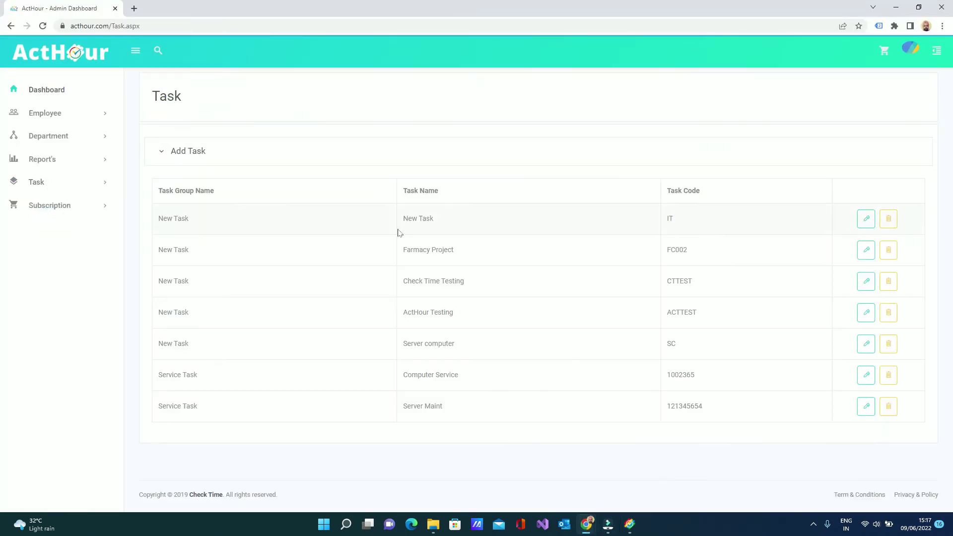
{"action": "left_click_drag", "start_coordinate": [156, 369], "coordinate": [718, 403]}
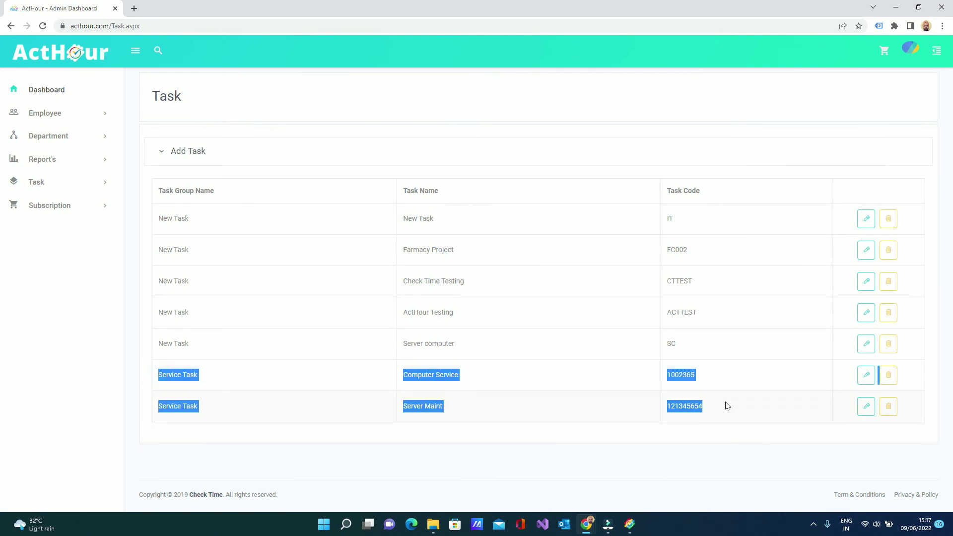
{"action": "left_click", "coordinate": [895, 7]}
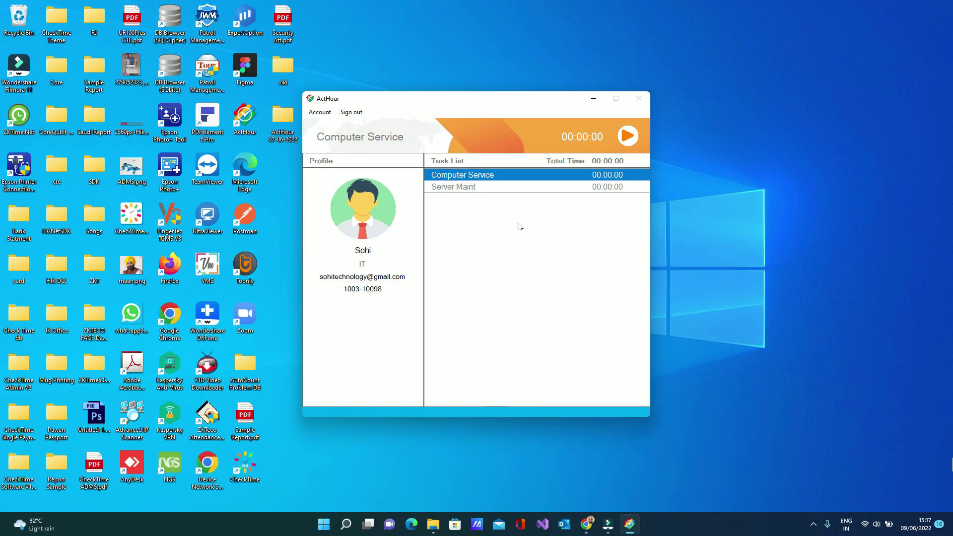
{"action": "left_click", "coordinate": [486, 187]}
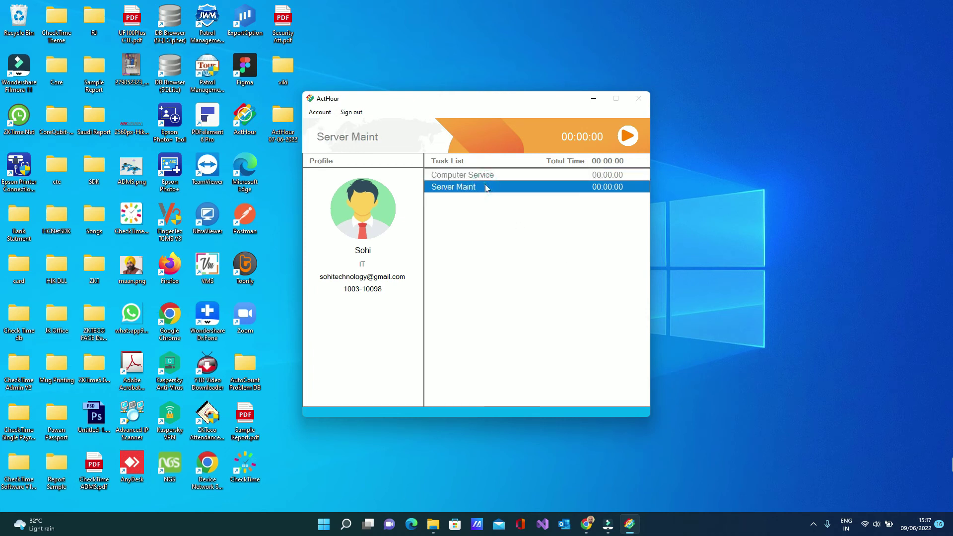
Step: Start the Server Maint timer and minimize the client once it reaches 00:00:14
{"action": "left_click", "coordinate": [628, 136]}
{"action": "left_click", "coordinate": [593, 101]}
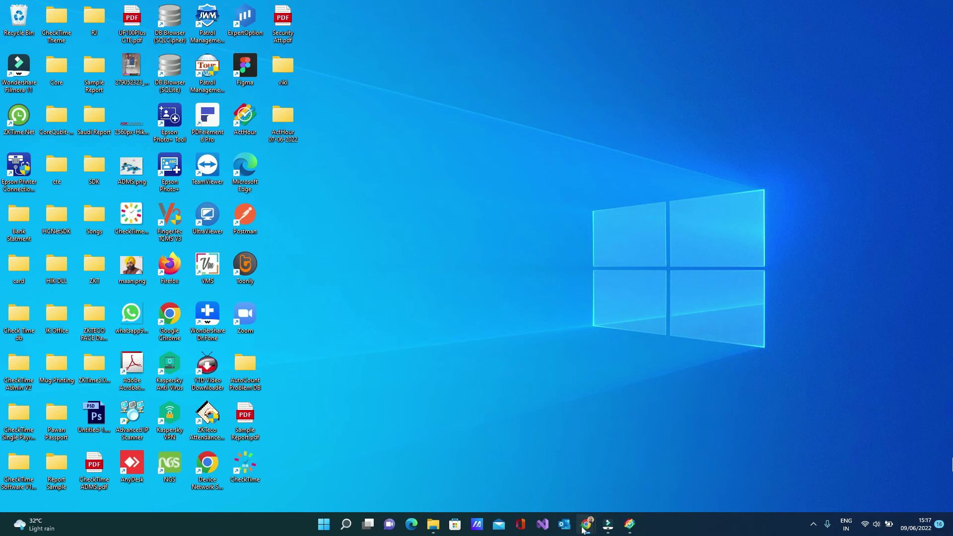
Step: Review the employee's PC Monitoring settings: enabled, screenshot interval 3, pop-up 4
{"action": "mouse_move", "coordinate": [586, 524]}
{"action": "left_click", "coordinate": [687, 471]}
{"action": "left_click", "coordinate": [501, 468]}
{"action": "left_click", "coordinate": [45, 113]}
{"action": "left_click", "coordinate": [48, 133]}
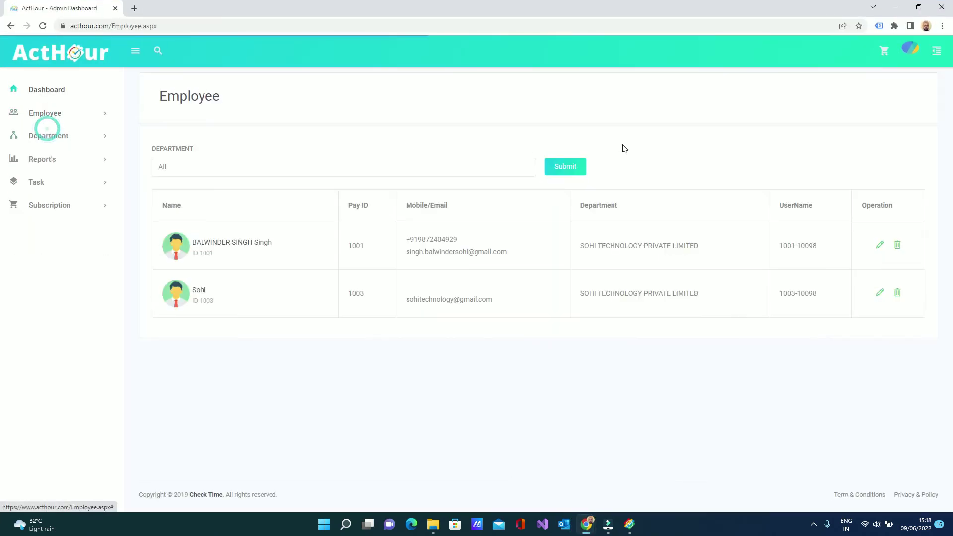
{"action": "left_click", "coordinate": [878, 292]}
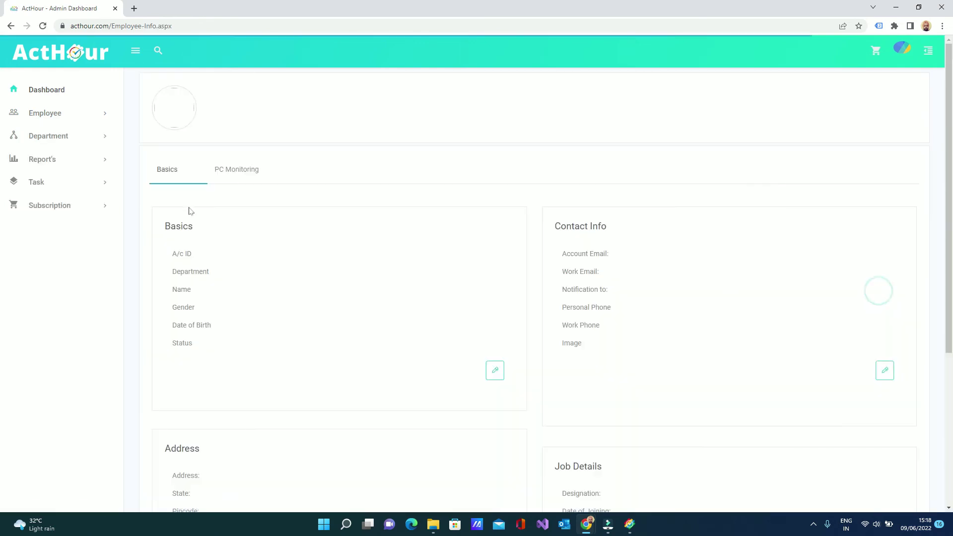
{"action": "left_click", "coordinate": [248, 171]}
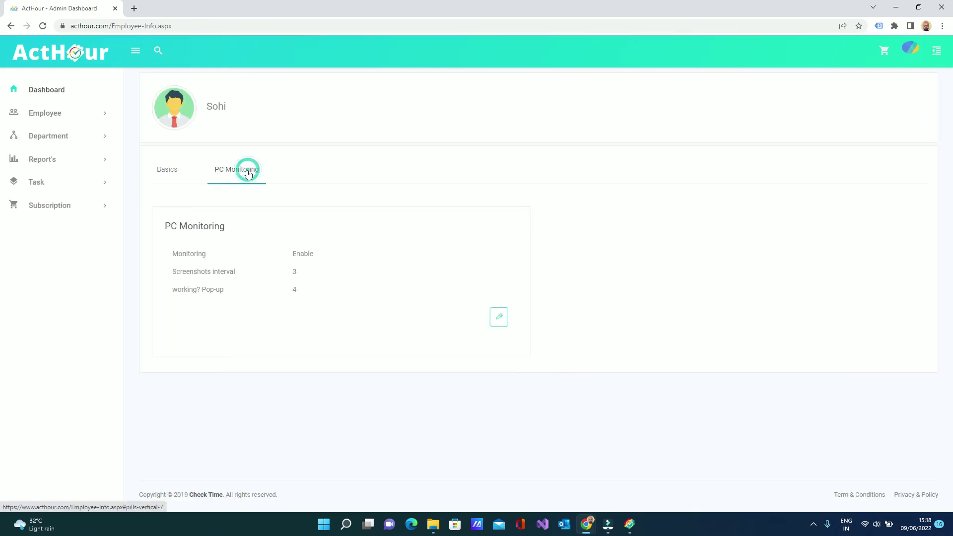
{"action": "left_click", "coordinate": [295, 271]}
{"action": "left_click", "coordinate": [159, 346]}
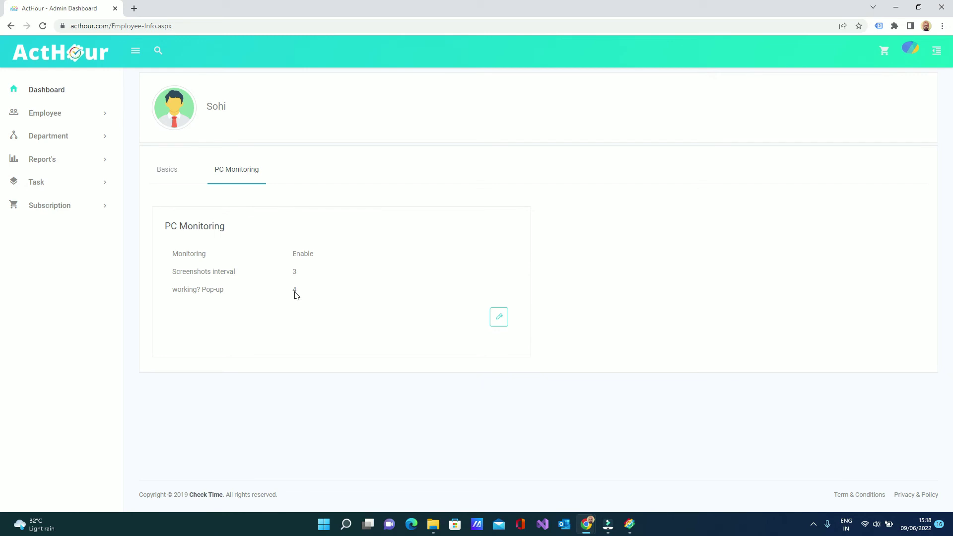
{"action": "left_click", "coordinate": [354, 294]}
{"action": "left_click", "coordinate": [896, 6]}
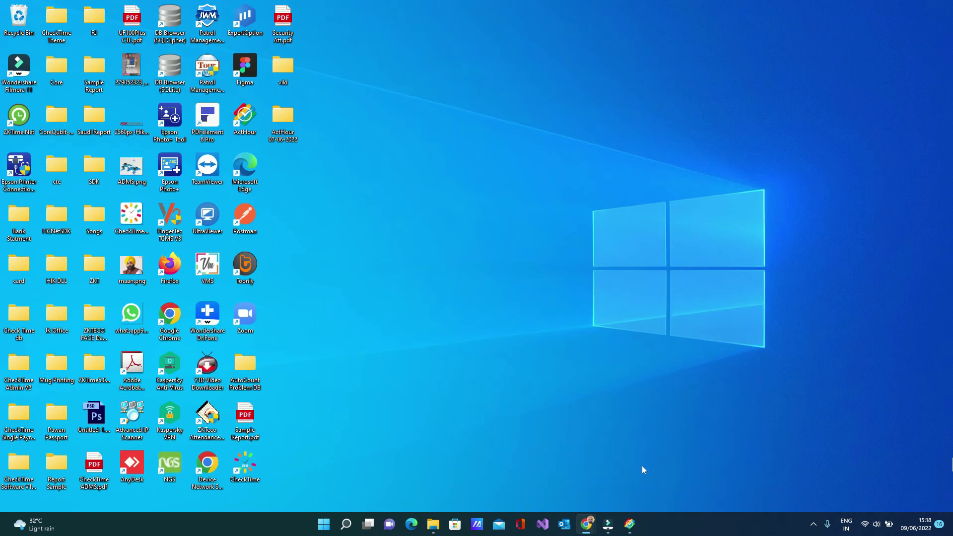
Step: Restore the ActHour client and move it to the screen's top-right corner
{"action": "left_click", "coordinate": [629, 523]}
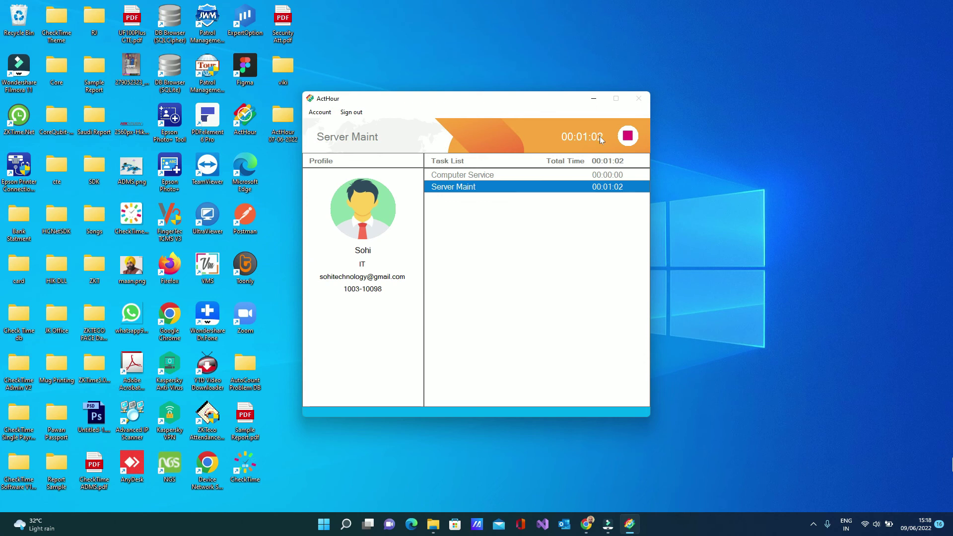
{"action": "left_click_drag", "start_coordinate": [539, 96], "coordinate": [798, 36]}
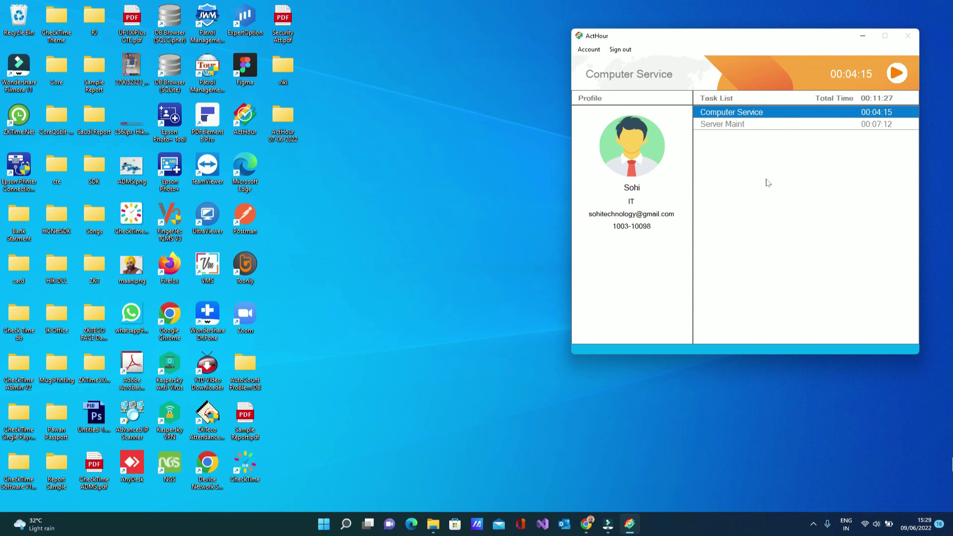
Step: Select Server Maint, then view the dashboard home: 06h 12m today, 18h 32m week, 21h 29m month
{"action": "left_click", "coordinate": [736, 125]}
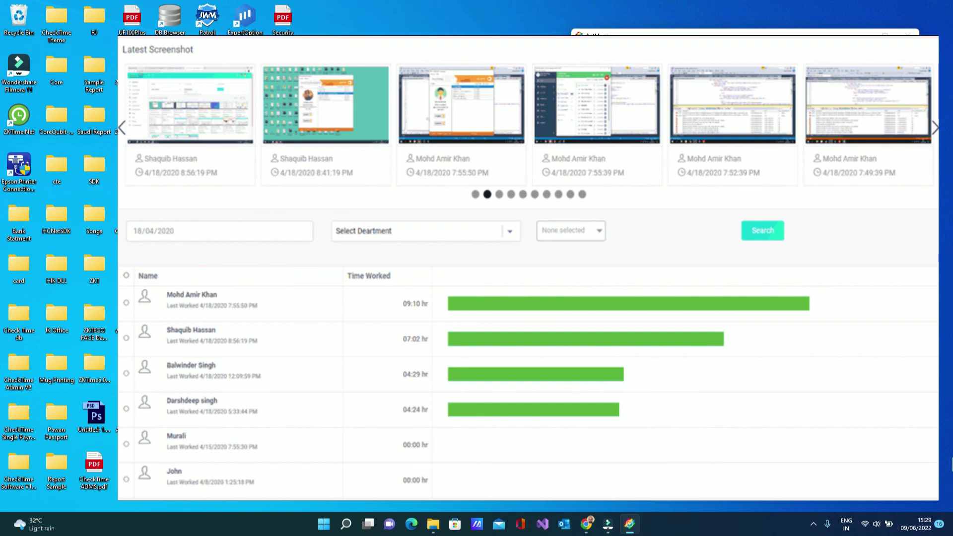
{"action": "mouse_move", "coordinate": [588, 525]}
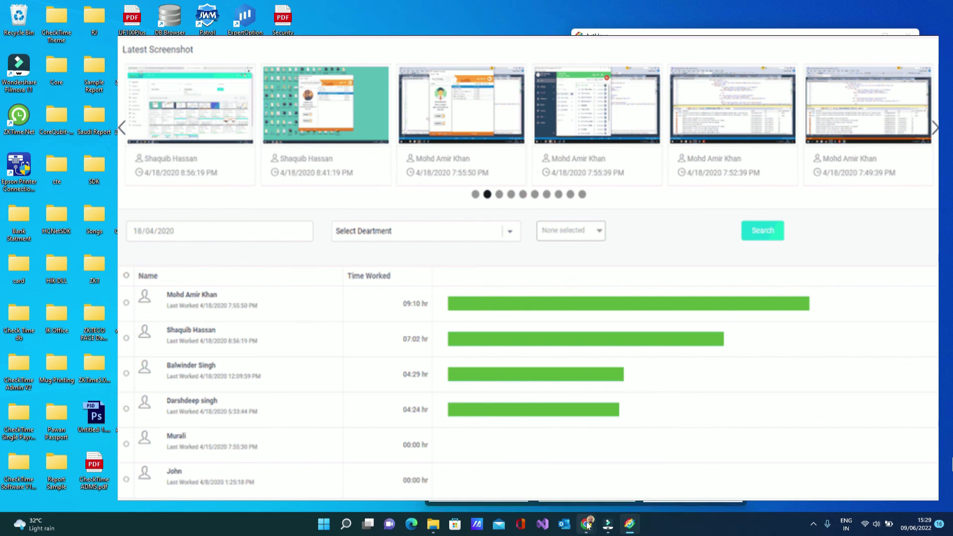
{"action": "left_click", "coordinate": [588, 525]}
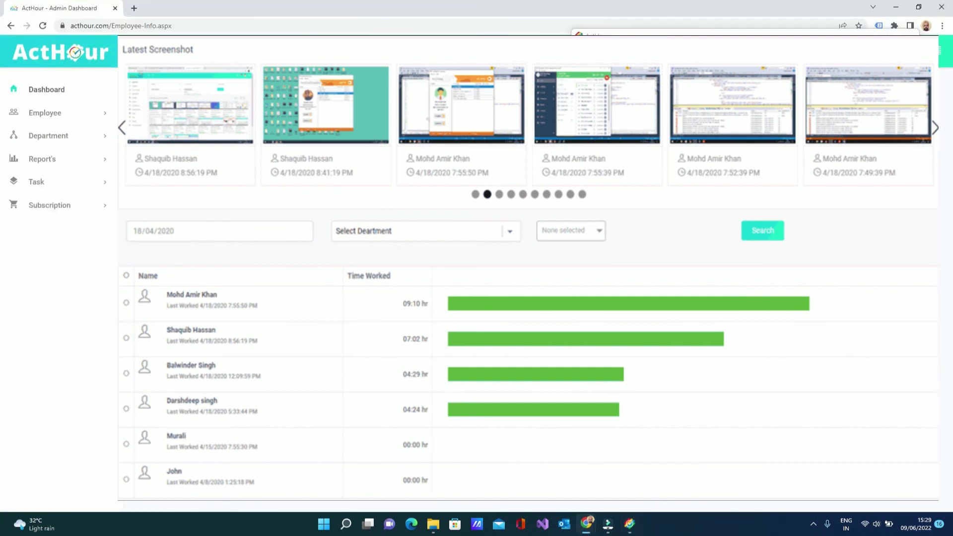
{"action": "left_click", "coordinate": [49, 93]}
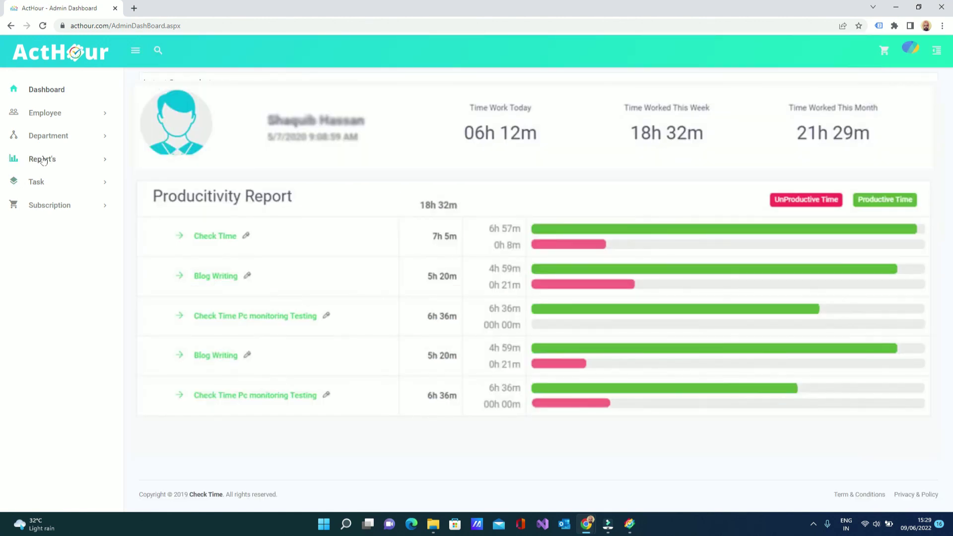
Step: View the Productivity Report, then the Application Usage Report
{"action": "left_click", "coordinate": [49, 159]}
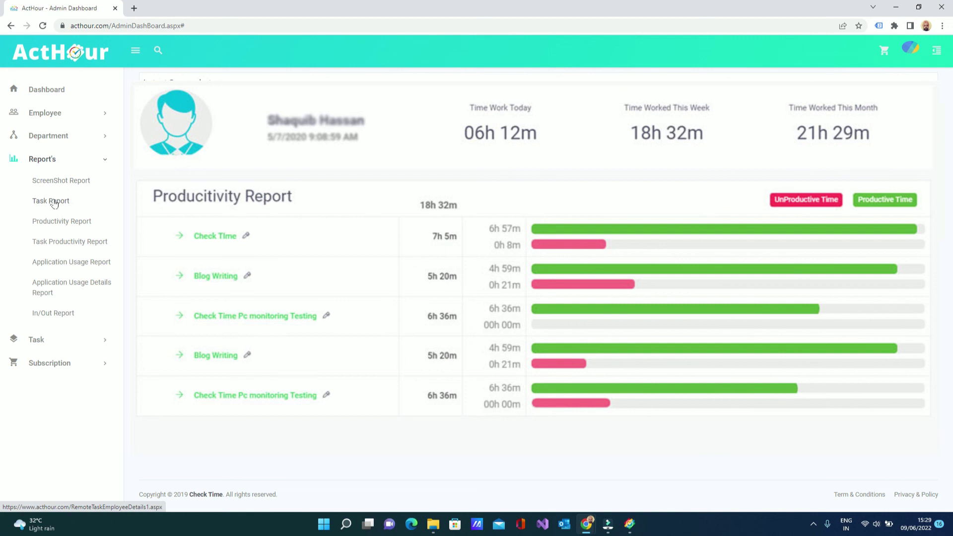
{"action": "left_click", "coordinate": [66, 222]}
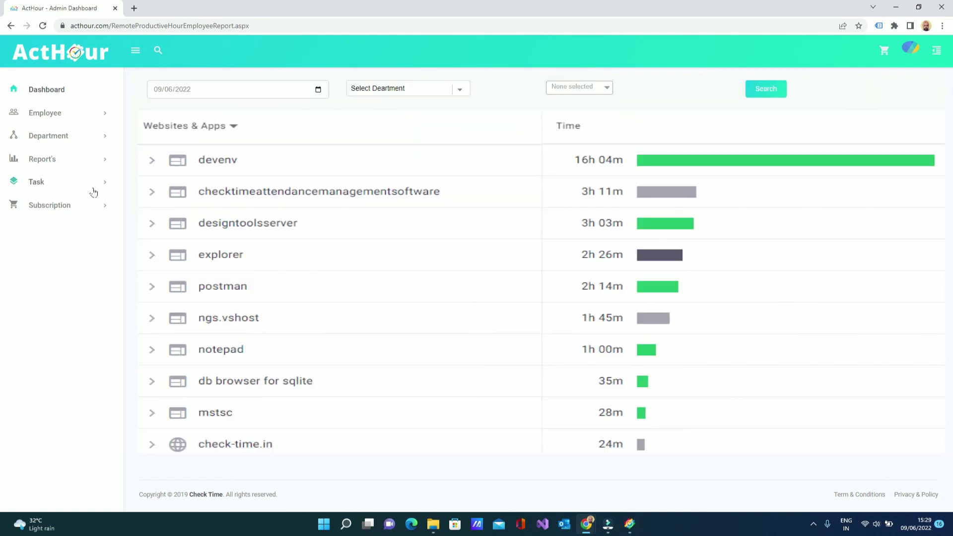
{"action": "left_click", "coordinate": [68, 159]}
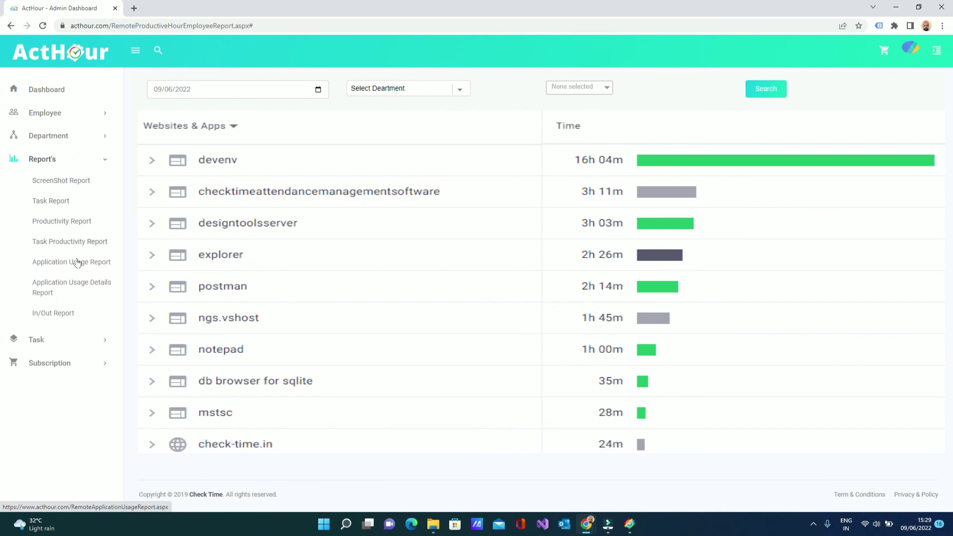
{"action": "left_click", "coordinate": [55, 261]}
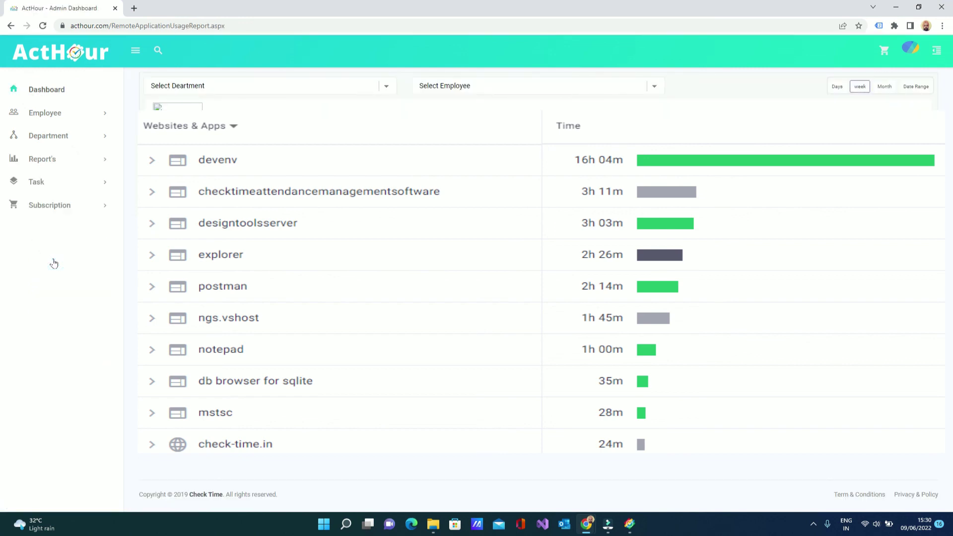
Step: Show usage for the first SOHI TECHNOLOGY PRIVATE LIMITED employee, then return to Dashboard
{"action": "left_click", "coordinate": [255, 87]}
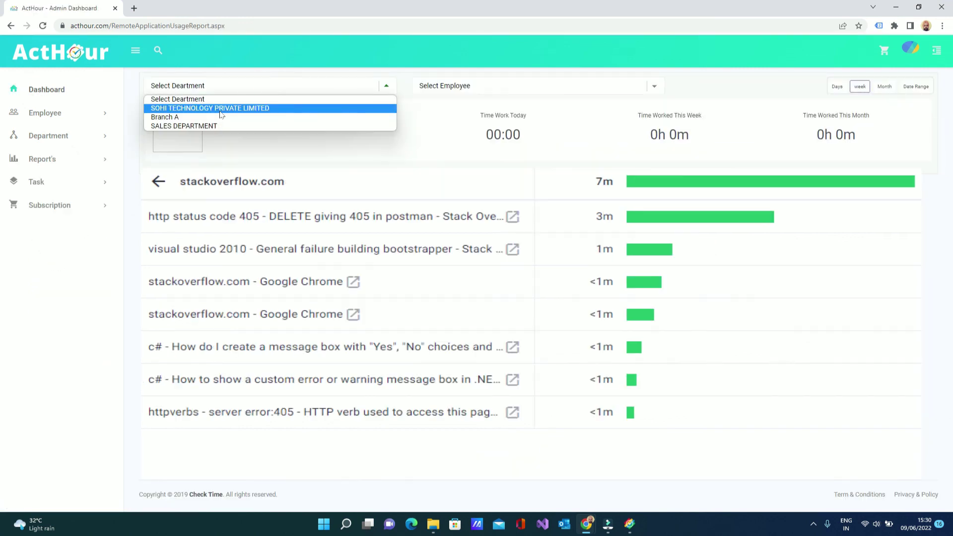
{"action": "left_click", "coordinate": [219, 108]}
{"action": "left_click", "coordinate": [578, 87]}
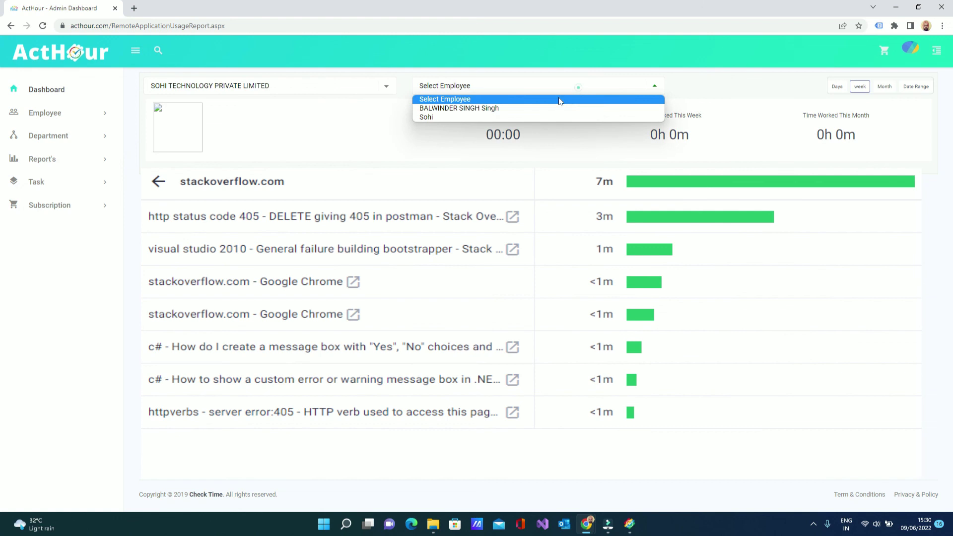
{"action": "left_click", "coordinate": [489, 110]}
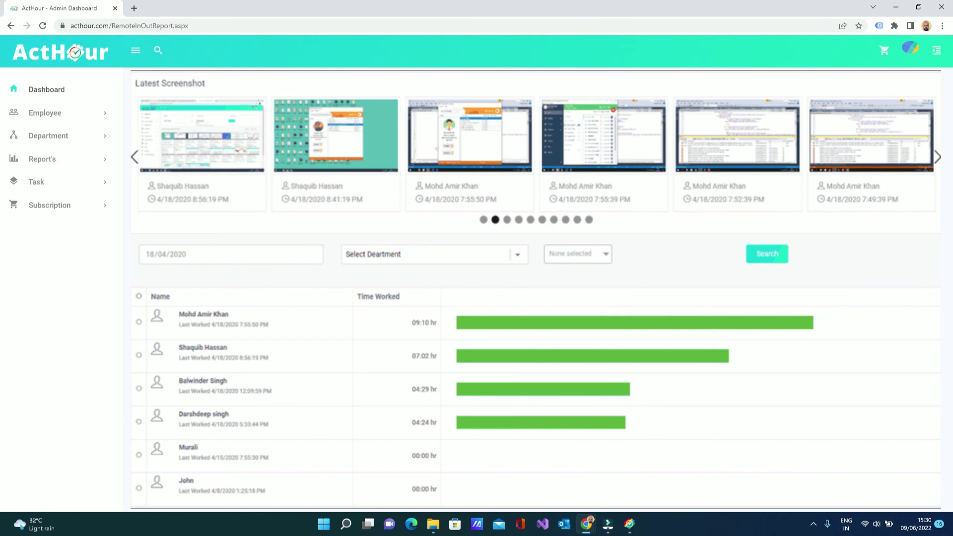
{"action": "left_click", "coordinate": [70, 91]}
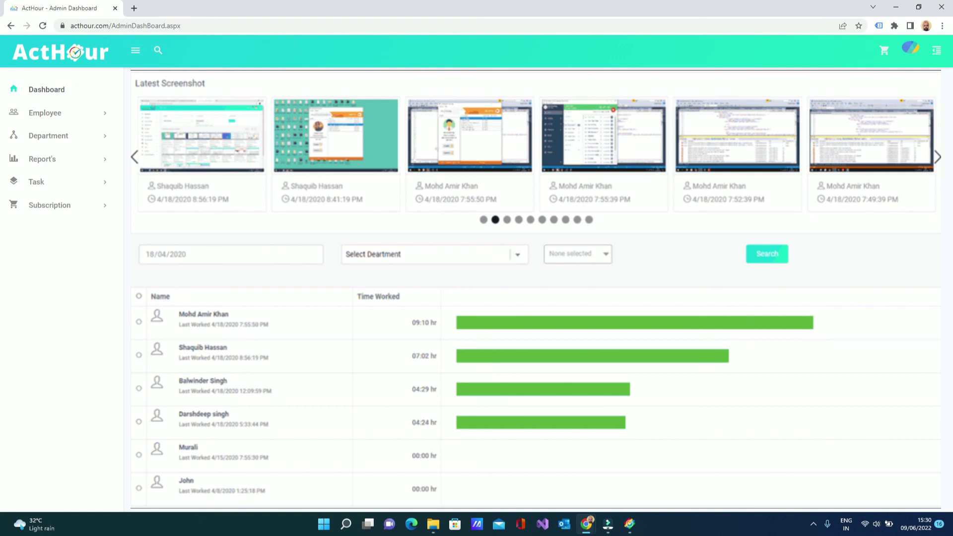